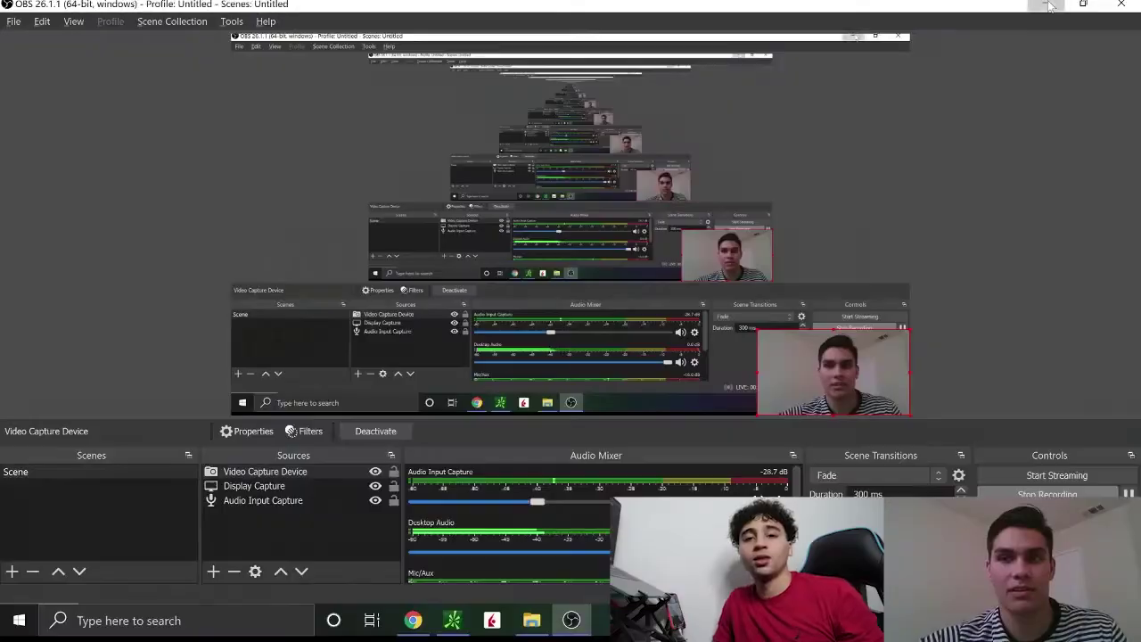
Step: Minimize OBS Studio to reveal the thinkorswim NFLX 180-day 4-hour chart
{"action": "left_click", "coordinate": [1050, 5]}
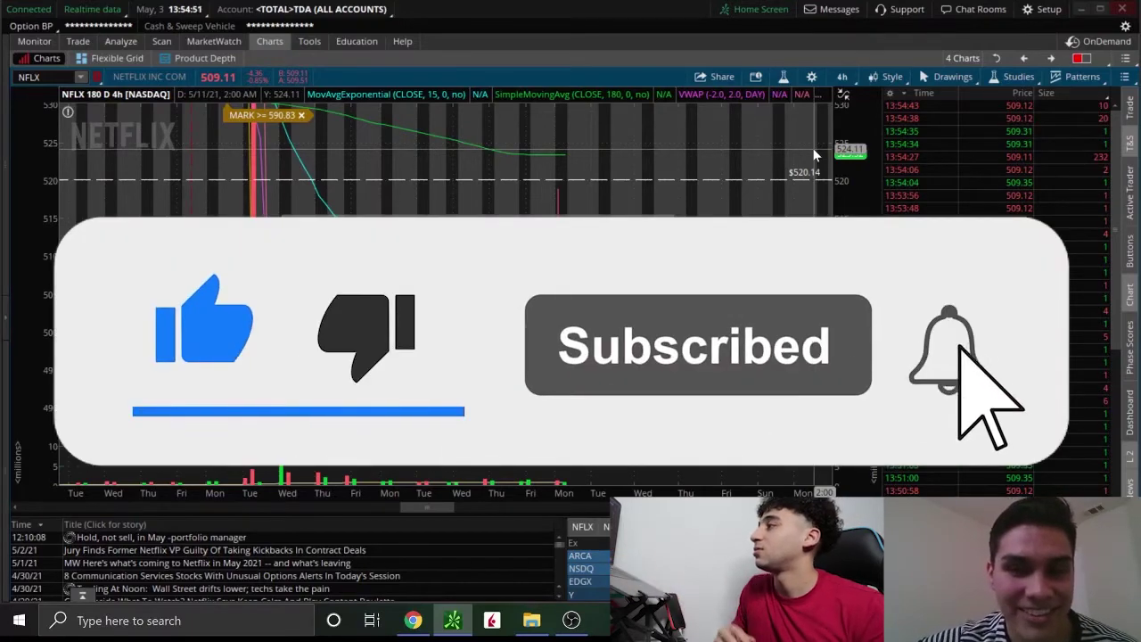
Step: Pan the NFLX 4-hour chart back to earlier dates and bring up the time-frame choices
{"action": "scroll", "coordinate": [588, 188], "scroll_direction": "up", "scroll_amount": 3}
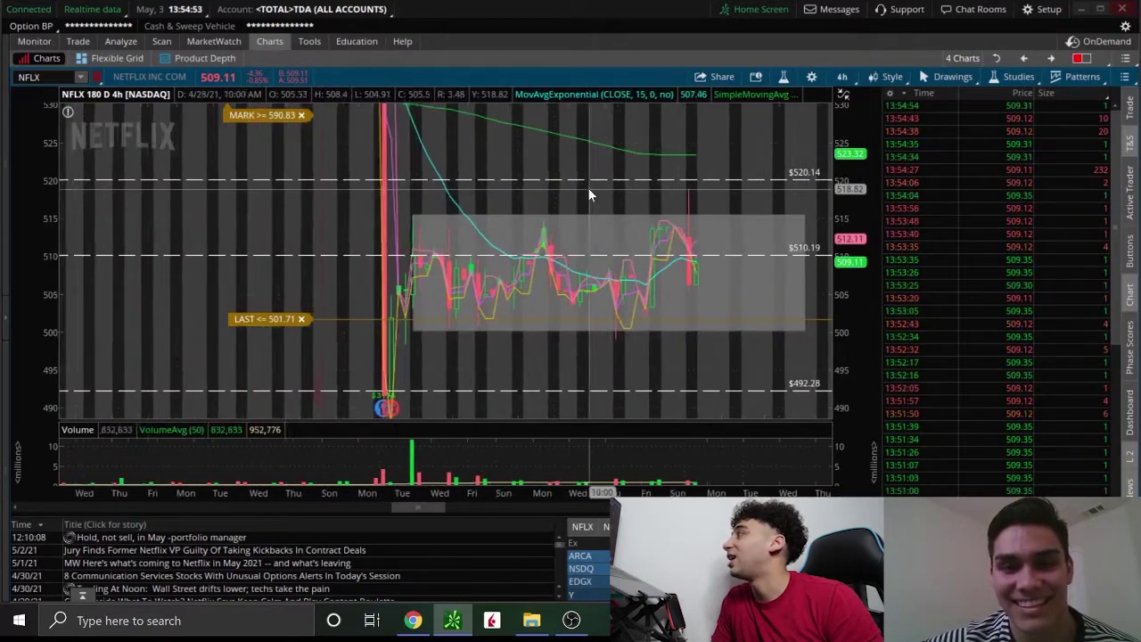
{"action": "scroll", "coordinate": [590, 291], "scroll_direction": "down", "scroll_amount": 2}
{"action": "scroll", "coordinate": [595, 341], "scroll_direction": "down", "scroll_amount": 3}
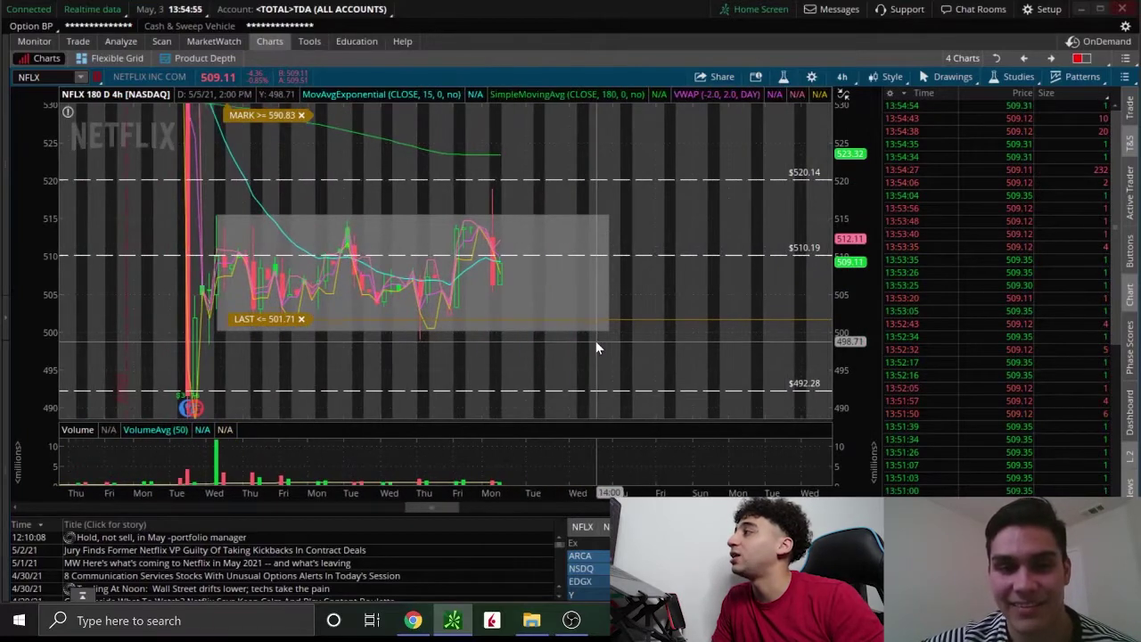
{"action": "scroll", "coordinate": [595, 340], "scroll_direction": "up", "scroll_amount": 1}
{"action": "scroll", "coordinate": [595, 257], "scroll_direction": "up", "scroll_amount": 1}
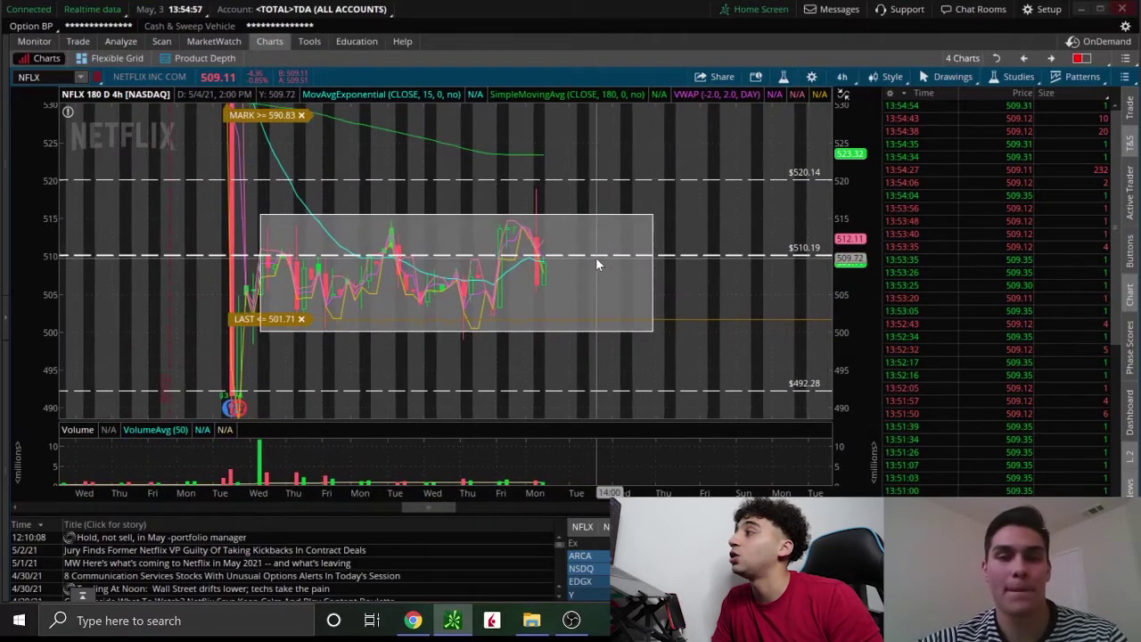
{"action": "left_click", "coordinate": [842, 77]}
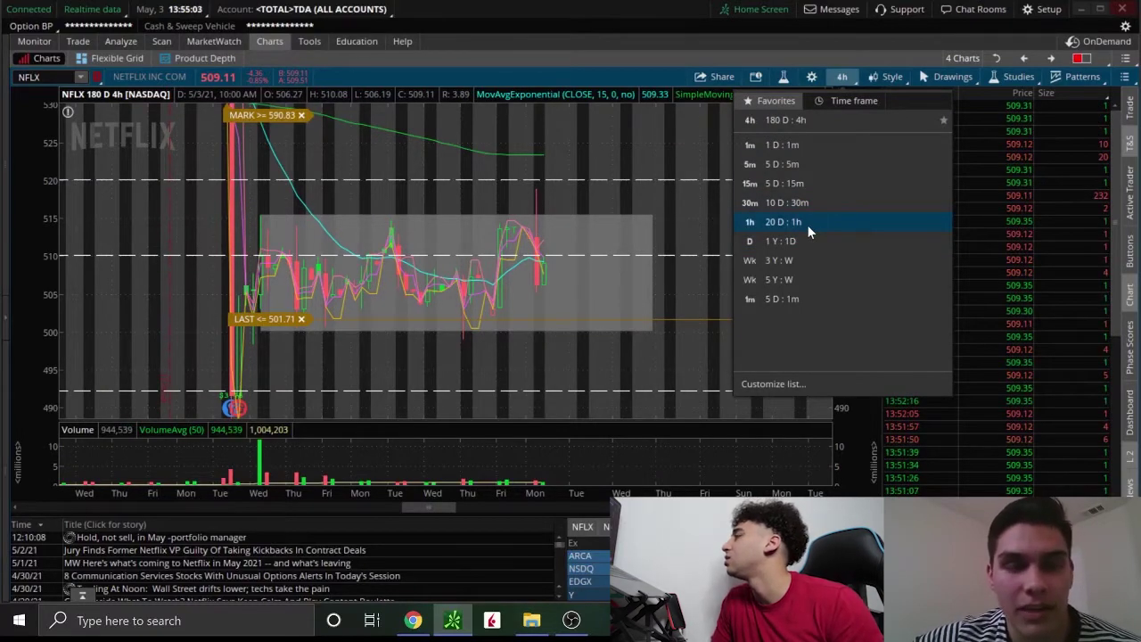
{"action": "left_click", "coordinate": [34, 41]}
{"action": "mouse_move", "coordinate": [270, 43]}
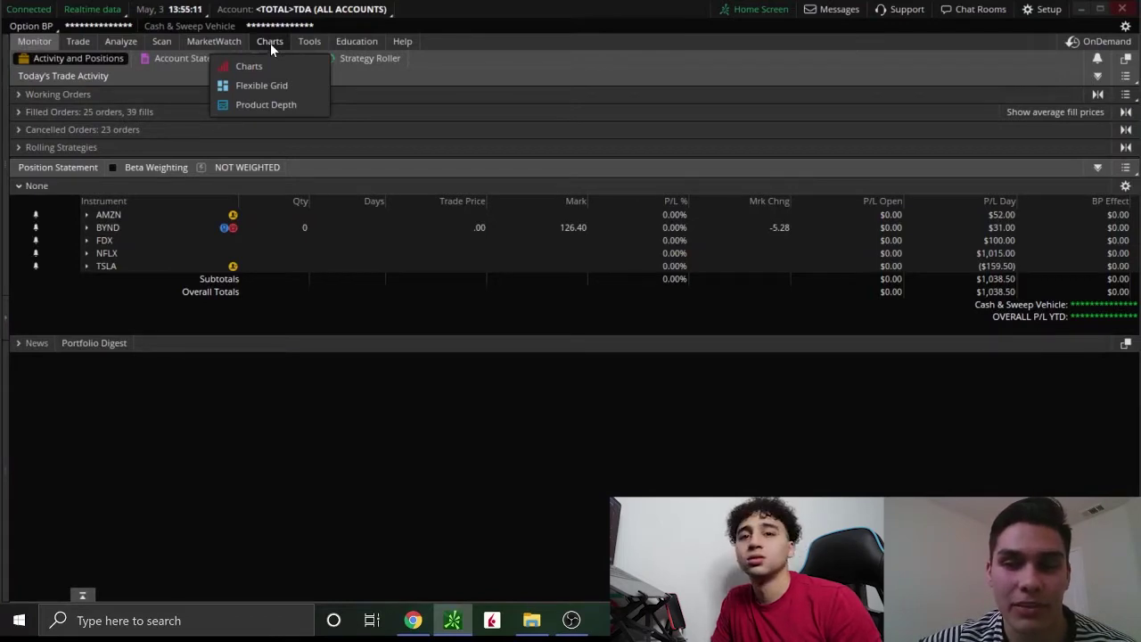
{"action": "left_click", "coordinate": [270, 43]}
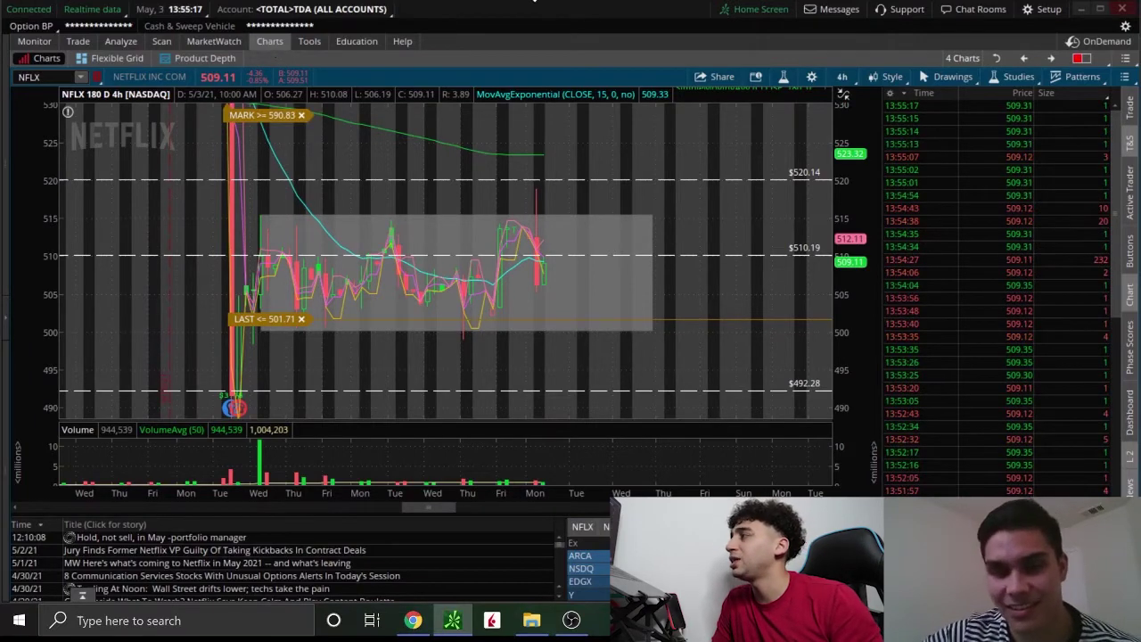
Step: Switch NFLX to 20 D : 1h and zoom into the post-drop range at about 495–525
{"action": "left_click", "coordinate": [841, 75]}
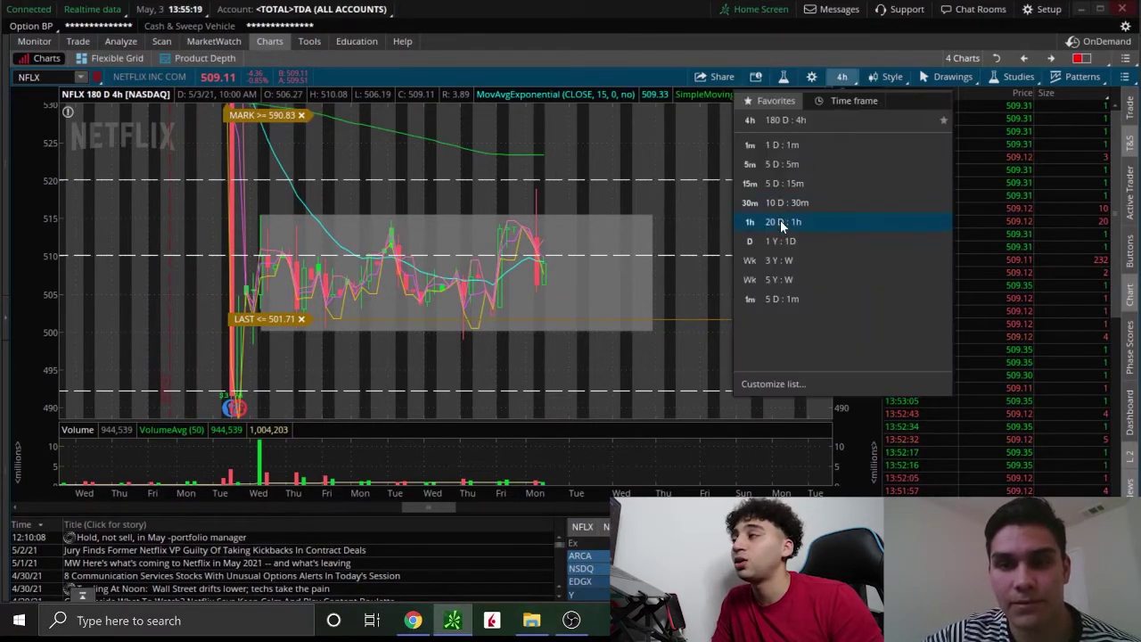
{"action": "left_click", "coordinate": [779, 221]}
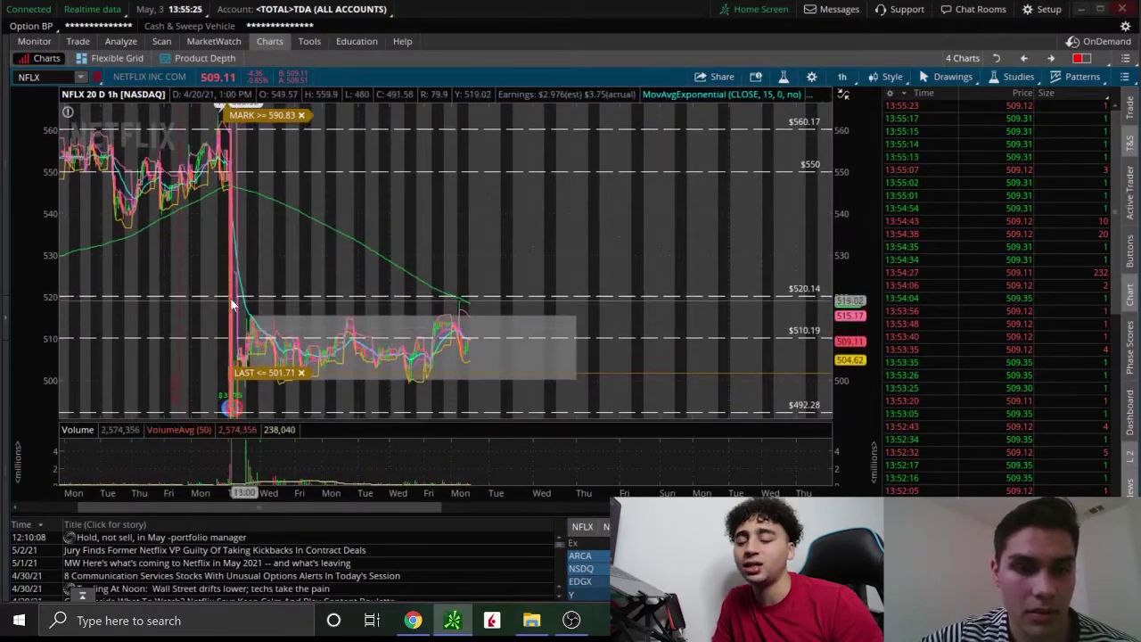
{"action": "mouse_move", "coordinate": [231, 297]}
{"action": "left_mouse_down"}
{"action": "mouse_move", "coordinate": [474, 402]}
{"action": "mouse_move", "coordinate": [645, 400]}
{"action": "mouse_move", "coordinate": [651, 415]}
{"action": "left_mouse_up"}
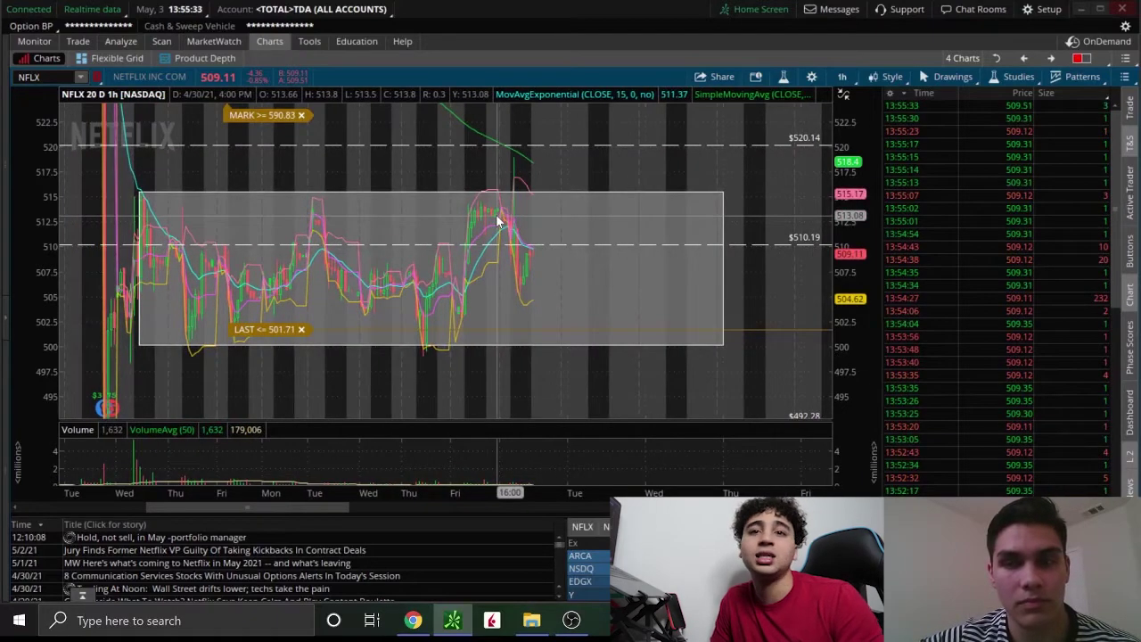
{"action": "left_click_drag", "start_coordinate": [845, 174], "coordinate": [850, 214]}
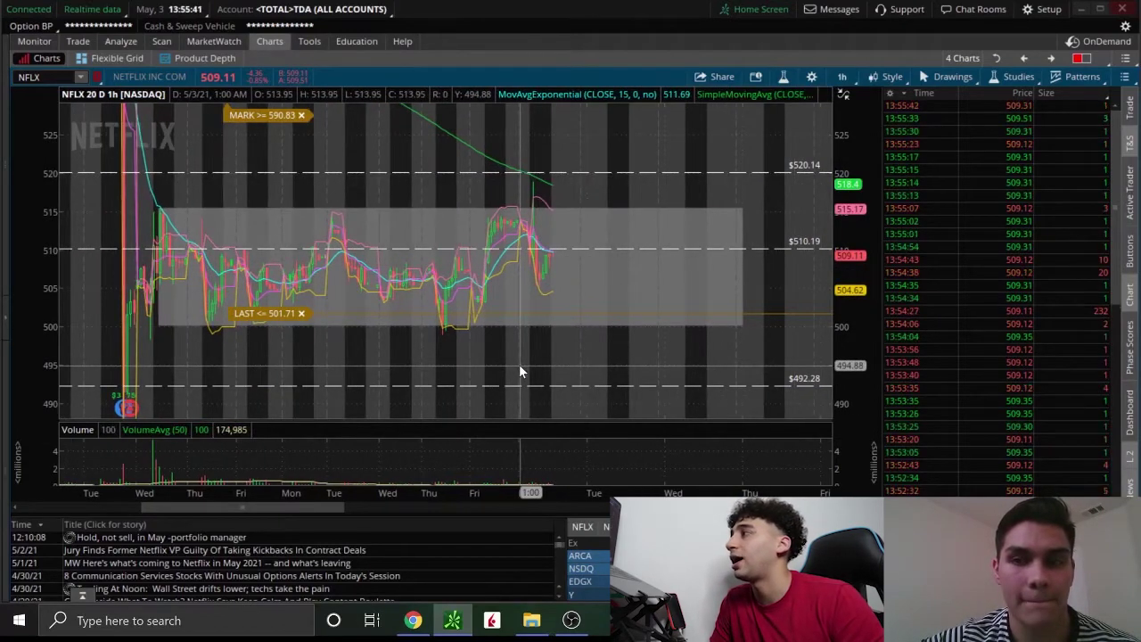
Step: Scroll the hourly chart and widen its price scale to about 485–530
{"action": "scroll", "coordinate": [520, 372], "scroll_direction": "up", "scroll_amount": 5}
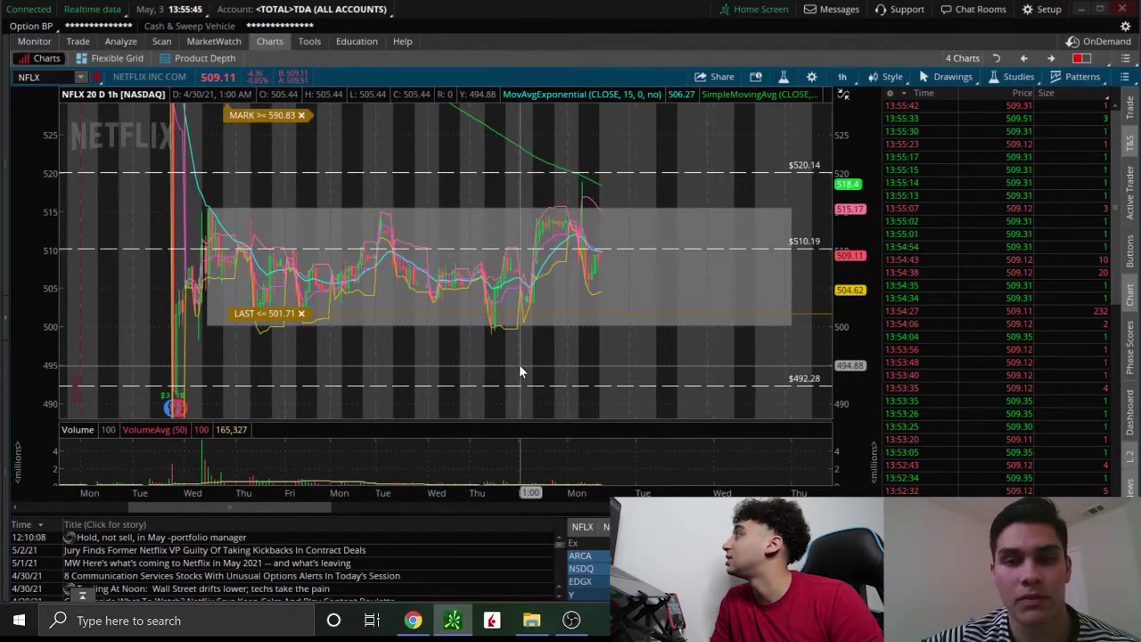
{"action": "scroll", "coordinate": [520, 372], "scroll_direction": "down", "scroll_amount": 1}
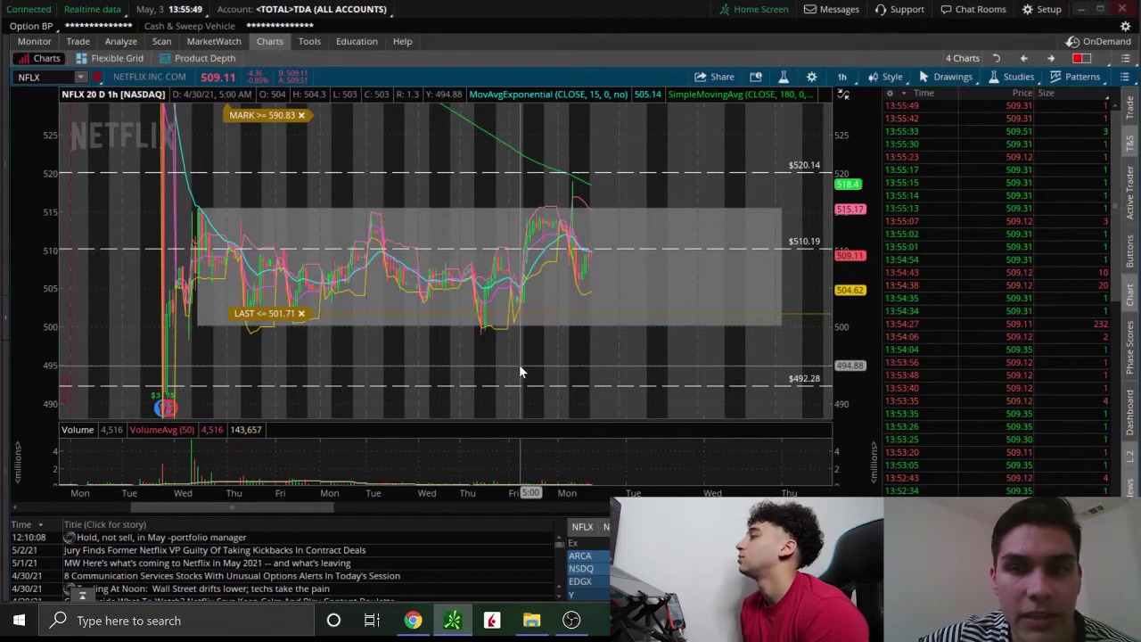
{"action": "left_click", "coordinate": [837, 77]}
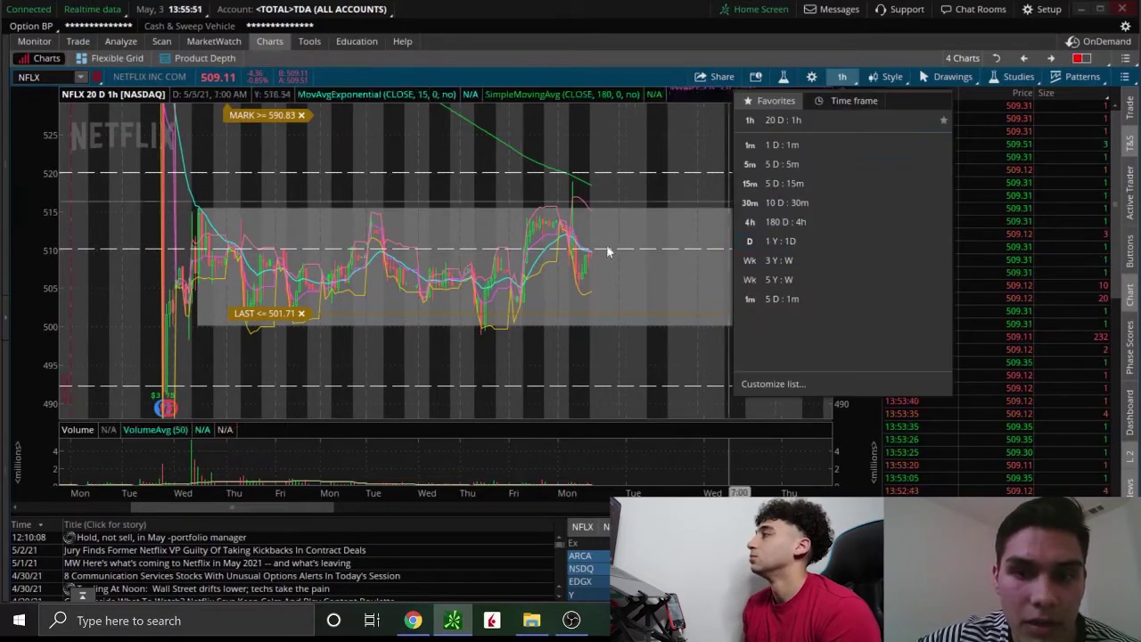
{"action": "left_click", "coordinate": [399, 181]}
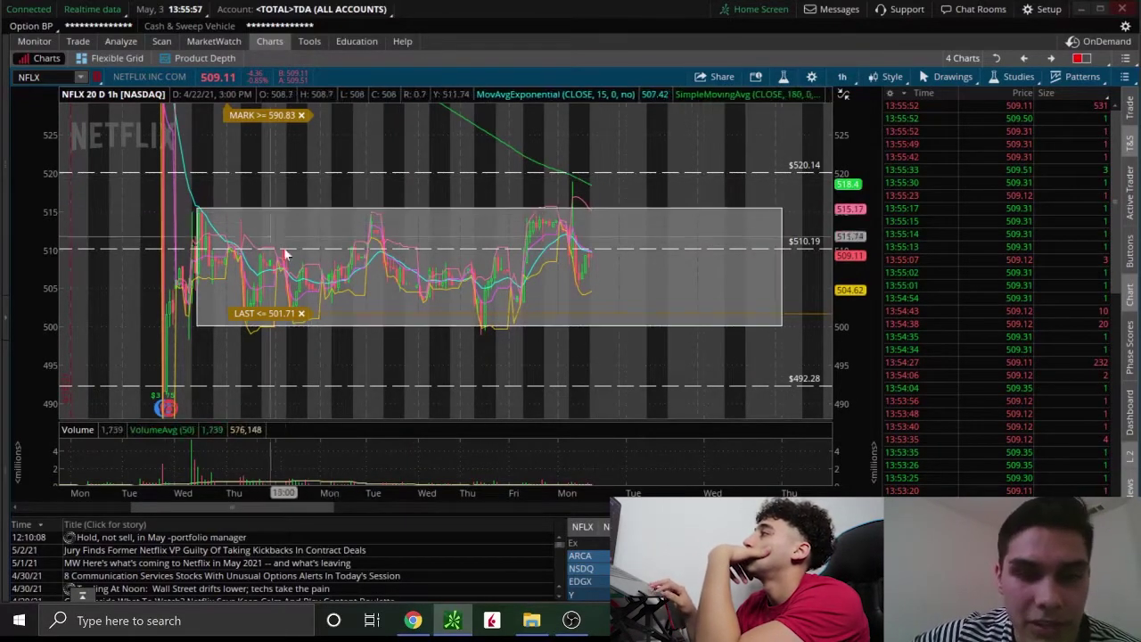
{"action": "left_click_drag", "start_coordinate": [837, 165], "coordinate": [841, 207]}
Step: Switch the NFLX chart to the 1 Y : 1D time frame
{"action": "left_click", "coordinate": [841, 76]}
{"action": "left_click", "coordinate": [790, 243]}
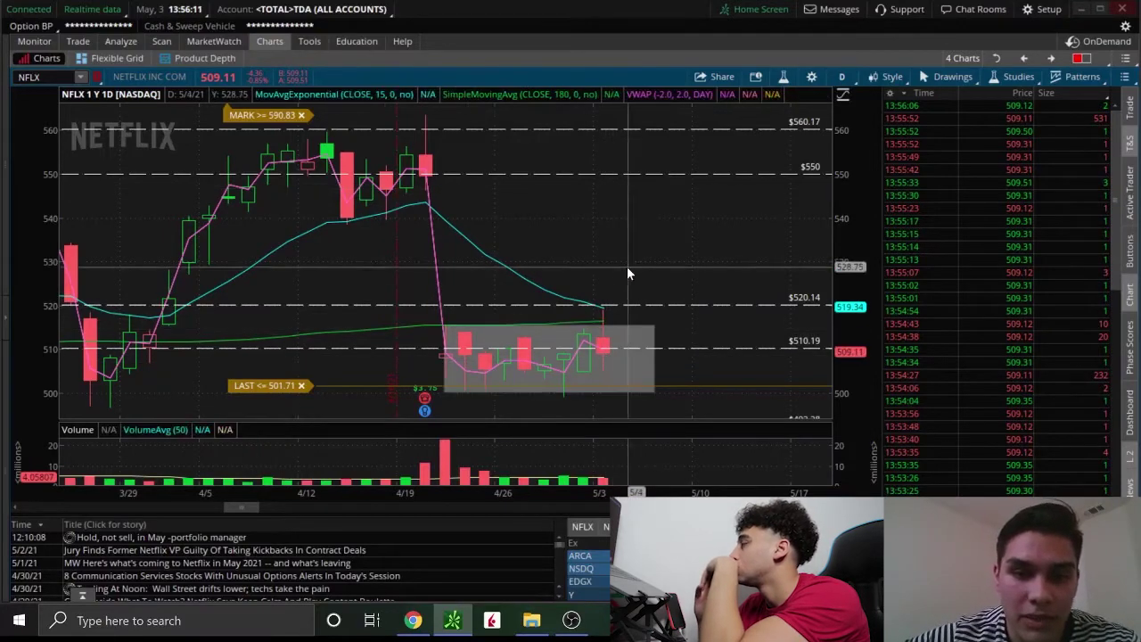
Step: Switch NFLX to 1 D : 1m and dismiss the Rectangle1 Properties dialog unchanged
{"action": "left_click", "coordinate": [843, 77]}
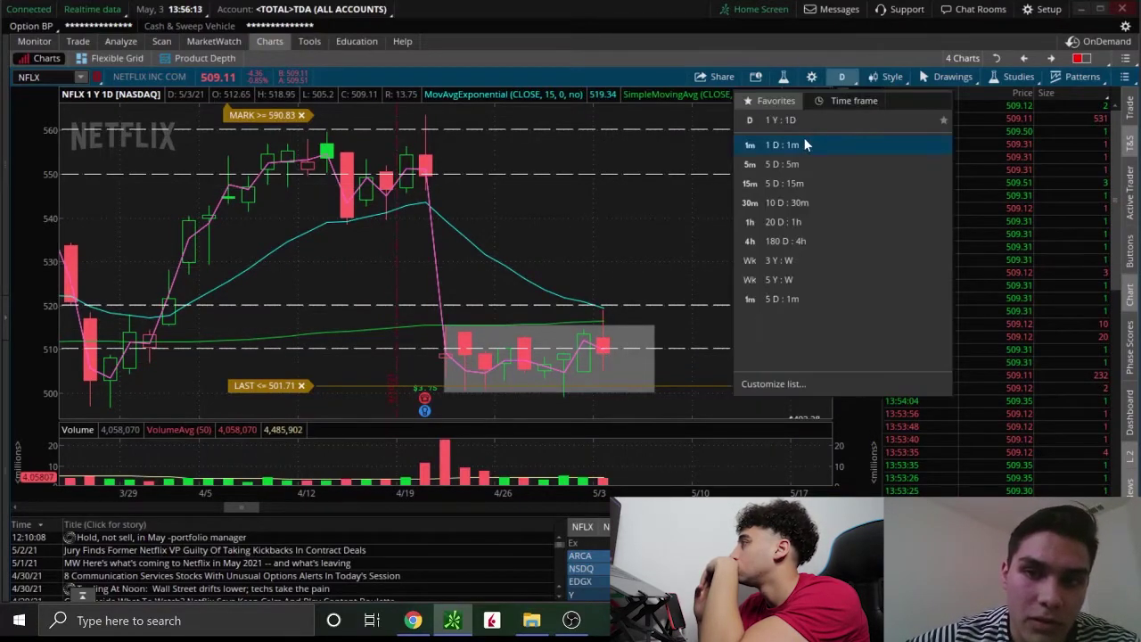
{"action": "left_click", "coordinate": [804, 144]}
{"action": "double_click", "coordinate": [716, 187]}
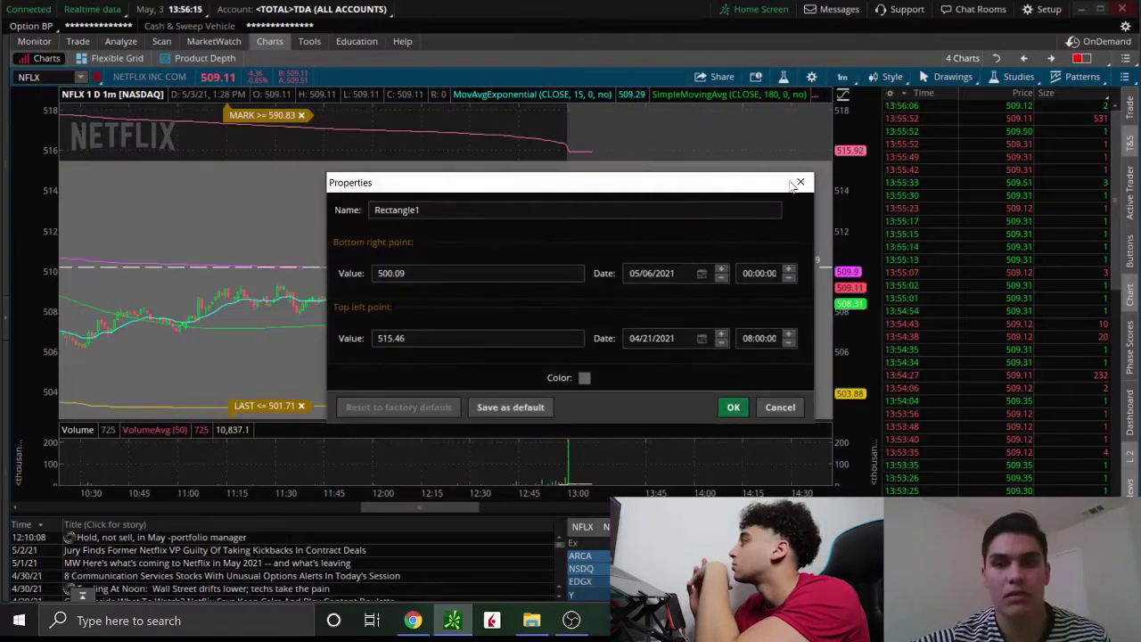
{"action": "left_click", "coordinate": [798, 183]}
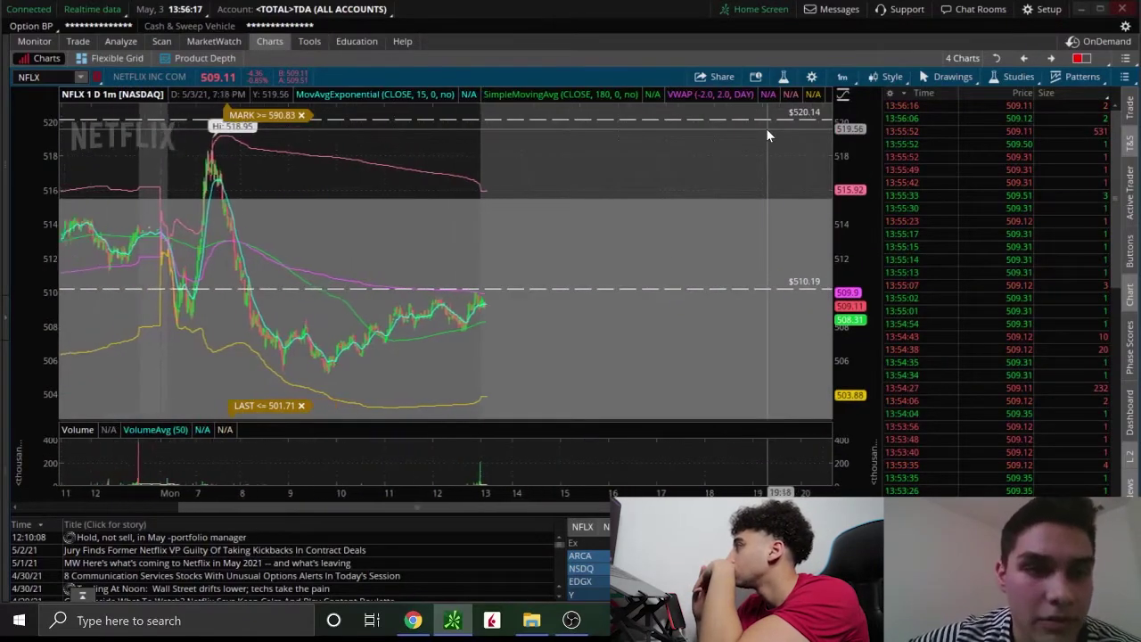
Step: Zoom into Monday morning's spike at about 495–525, then return to 20 D : 1h
{"action": "scroll", "coordinate": [766, 131], "scroll_direction": "up", "scroll_amount": 10}
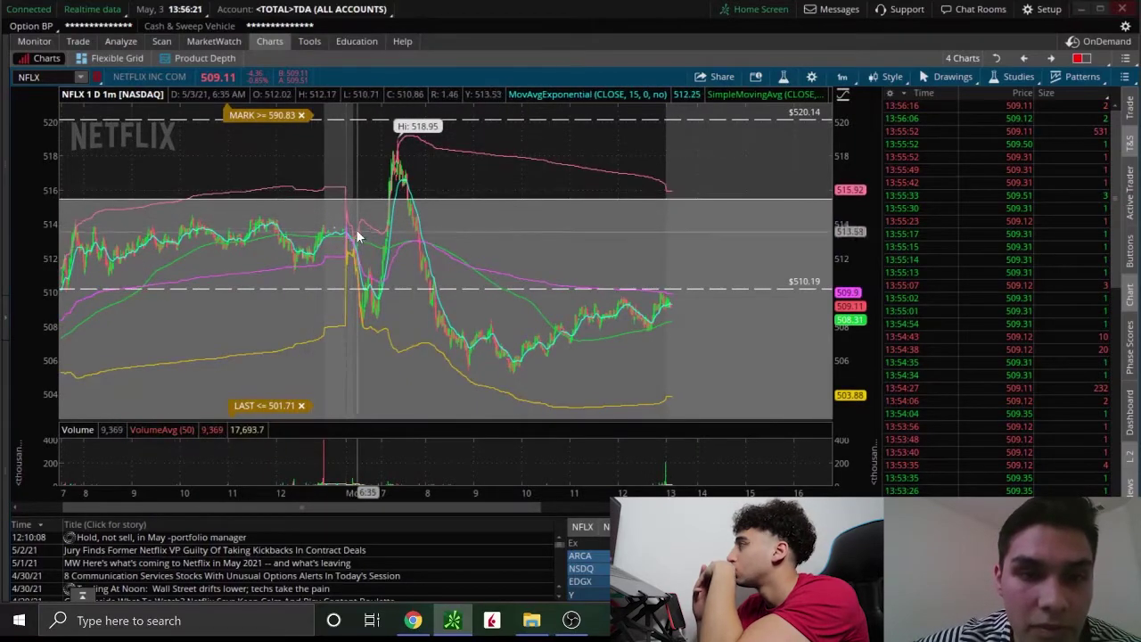
{"action": "scroll", "coordinate": [556, 223], "scroll_direction": "up", "scroll_amount": 2}
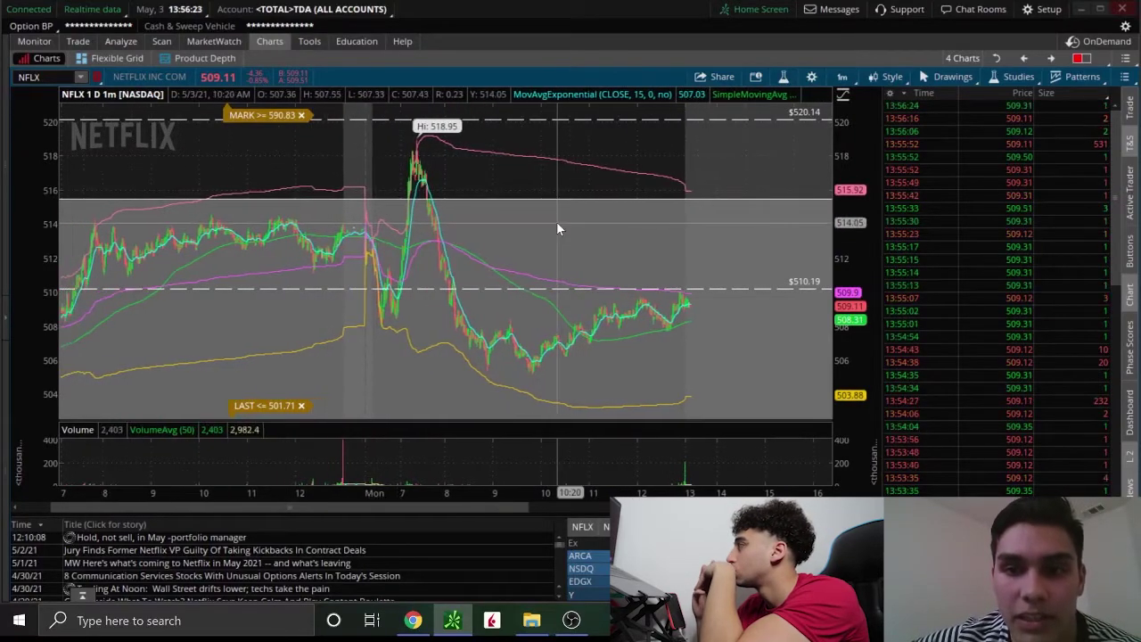
{"action": "scroll", "coordinate": [557, 229], "scroll_direction": "up", "scroll_amount": 4}
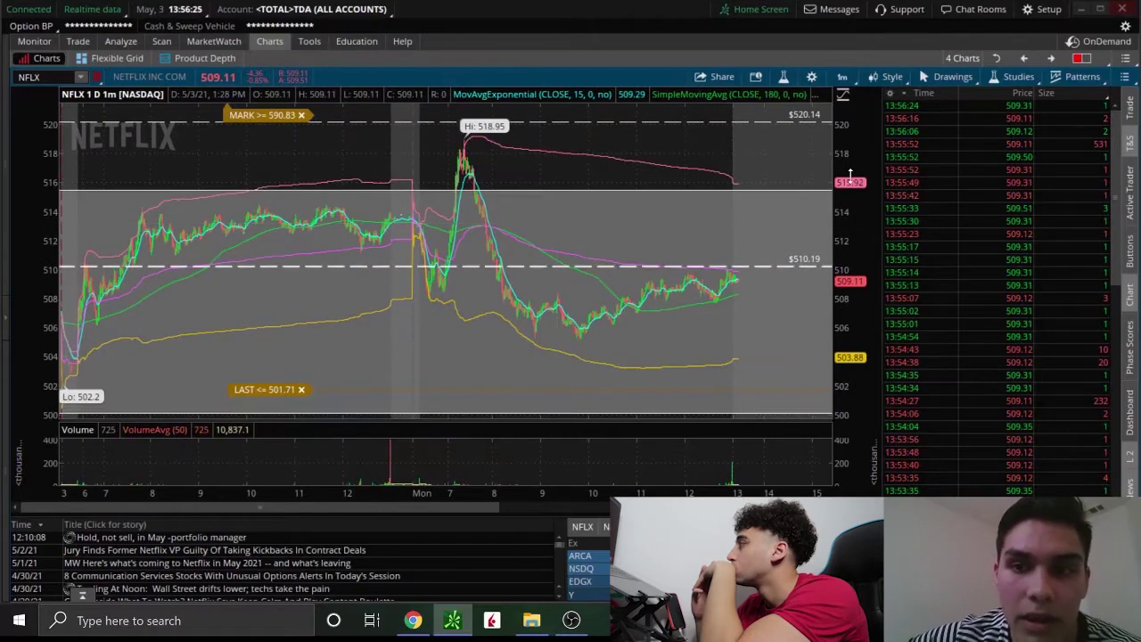
{"action": "left_click_drag", "start_coordinate": [849, 174], "coordinate": [849, 201]}
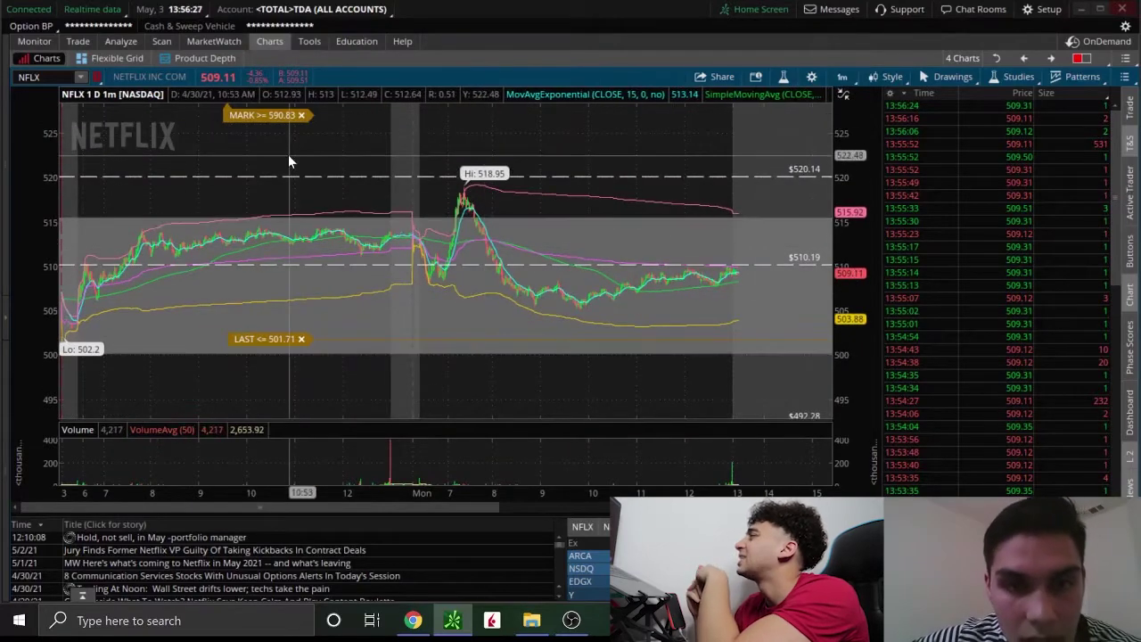
{"action": "left_click_drag", "start_coordinate": [289, 158], "coordinate": [547, 311]}
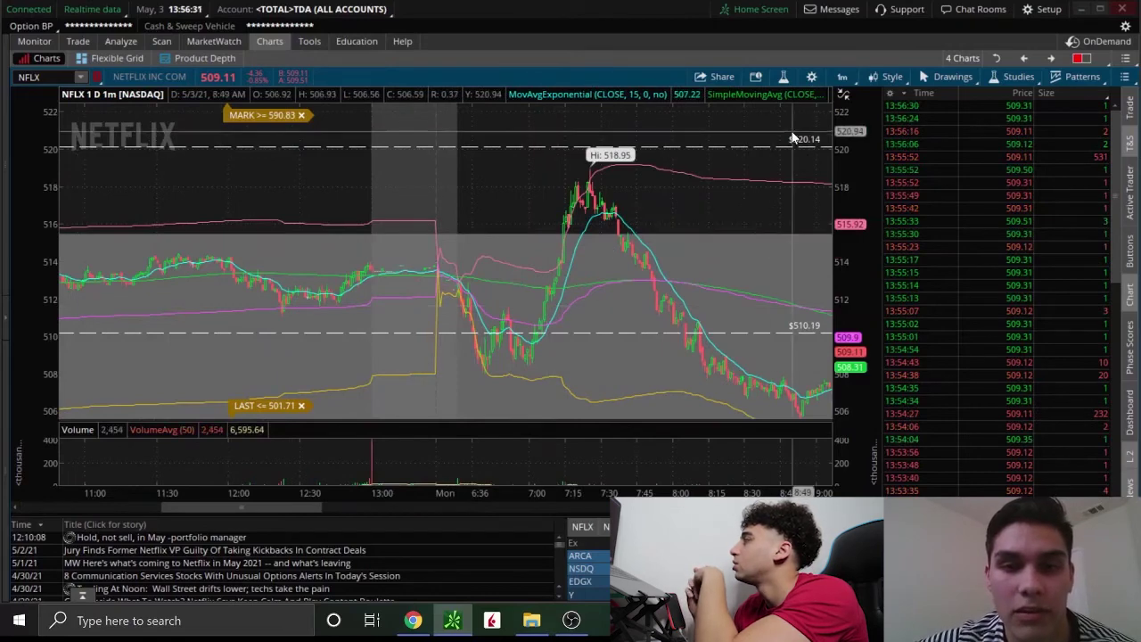
{"action": "scroll", "coordinate": [695, 212], "scroll_direction": "down", "scroll_amount": 2}
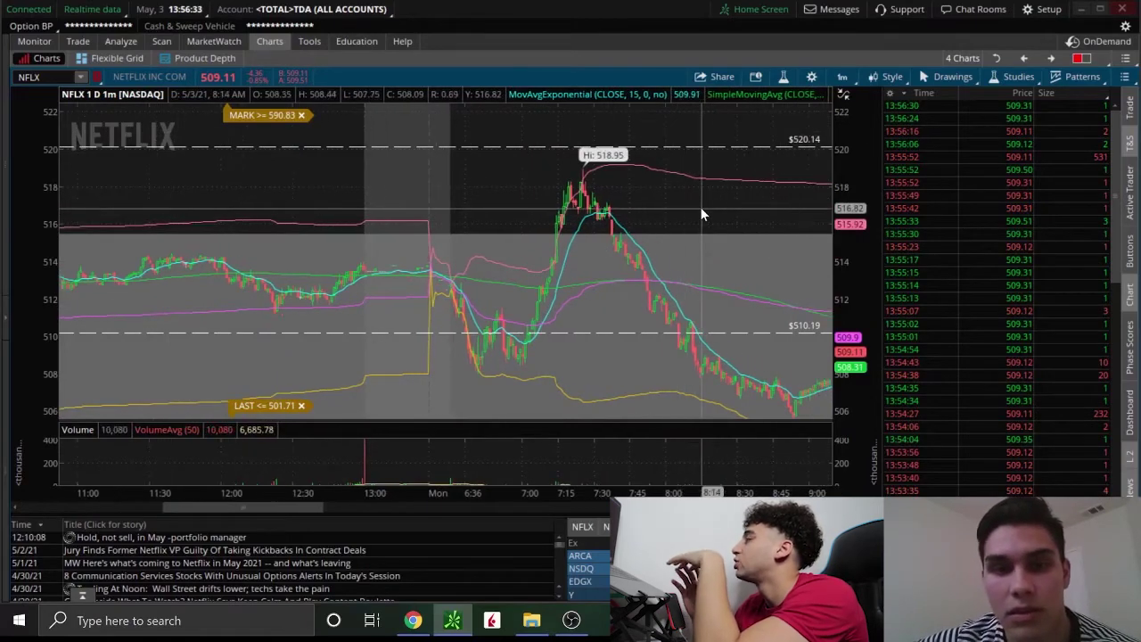
{"action": "left_click", "coordinate": [843, 77]}
{"action": "left_click", "coordinate": [805, 189]}
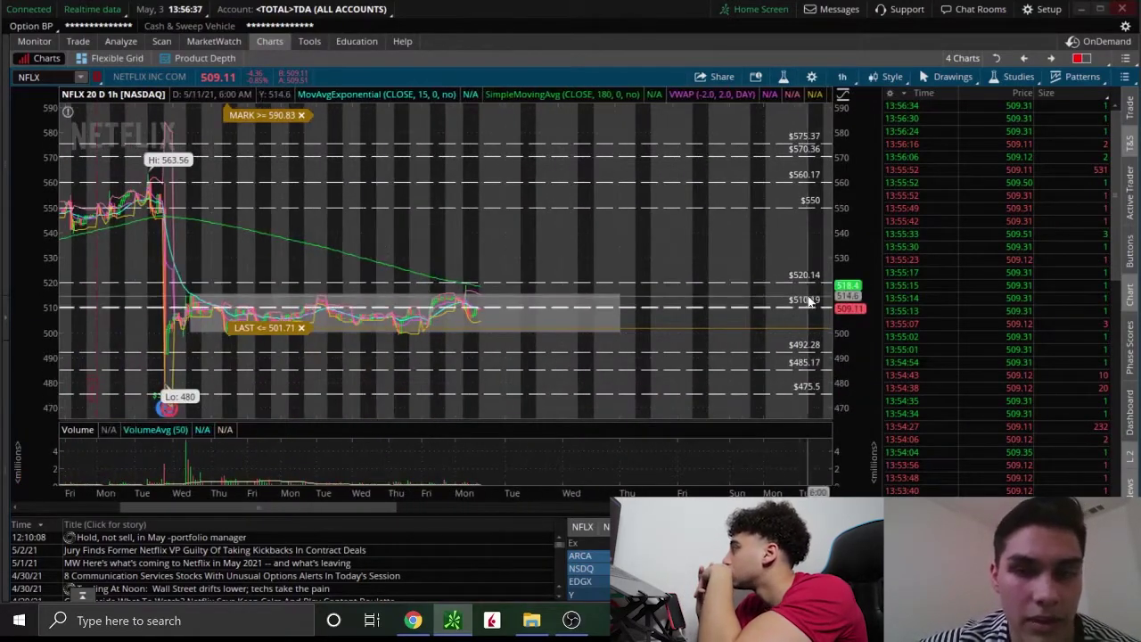
Step: Stretch the NFLX hourly chart's price scale to roughly 490–570
{"action": "left_click_drag", "start_coordinate": [841, 294], "coordinate": [841, 267]}
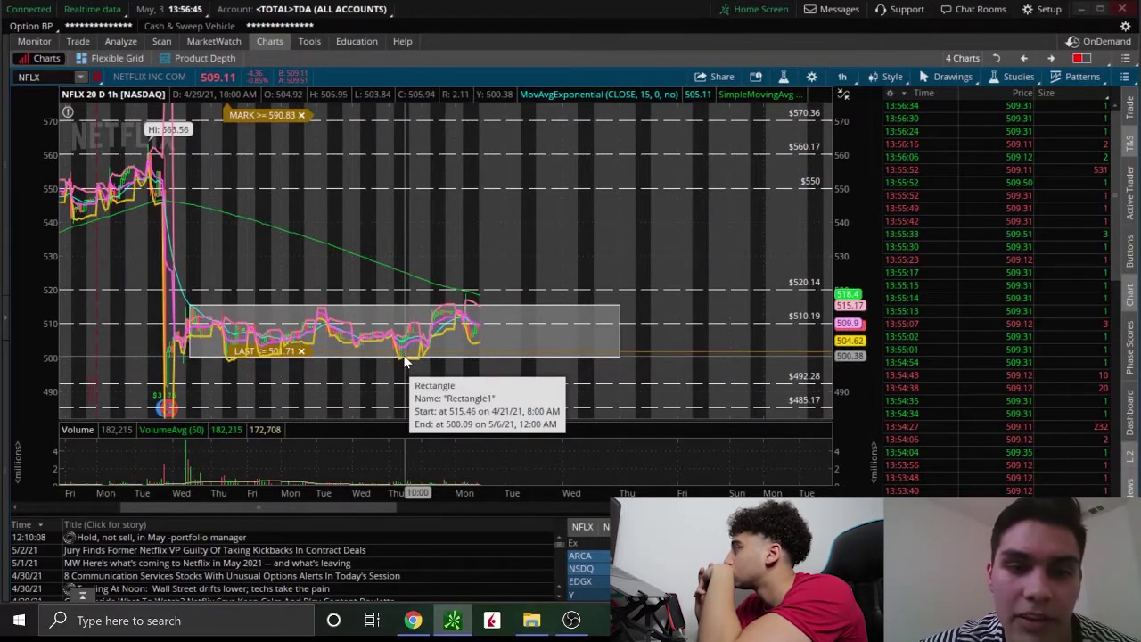
Step: Switch NFLX to 1 D : 1m, pan to Monday morning, and rescale to fit the 518.95 spike
{"action": "left_click", "coordinate": [844, 77]}
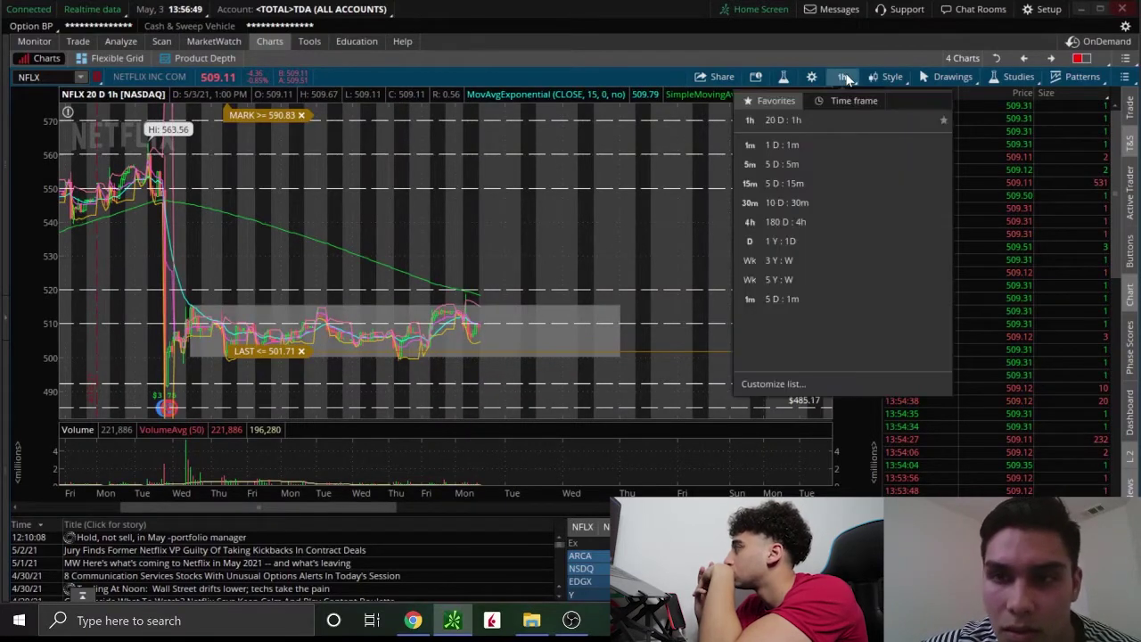
{"action": "left_click", "coordinate": [806, 148]}
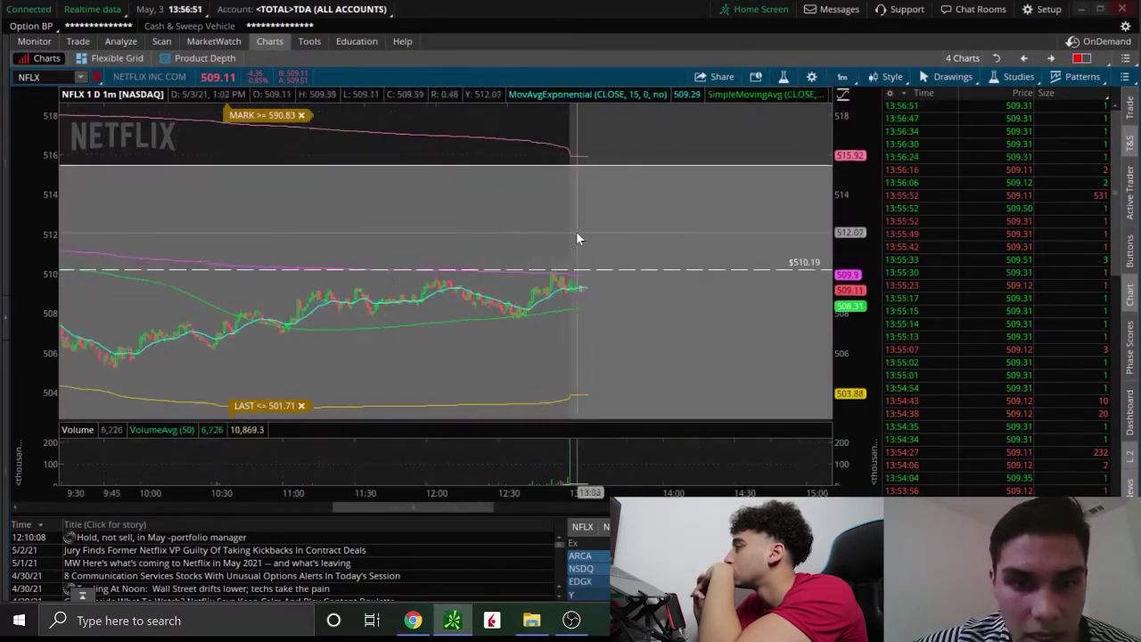
{"action": "scroll", "coordinate": [576, 238], "scroll_direction": "up", "scroll_amount": 10}
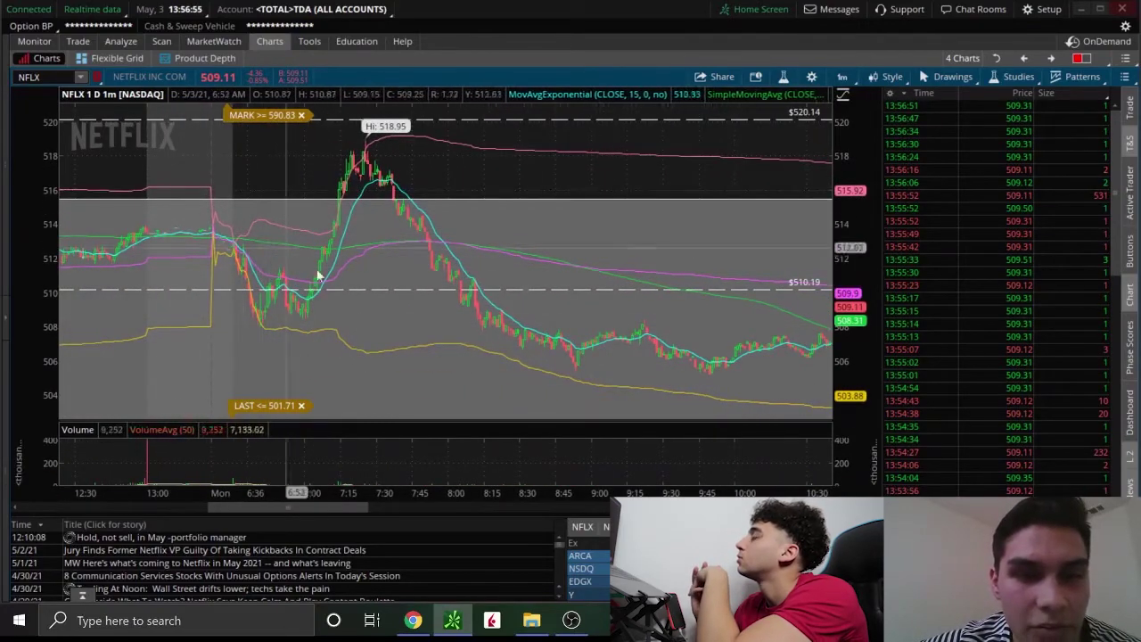
{"action": "left_click_drag", "start_coordinate": [286, 294], "coordinate": [365, 283]}
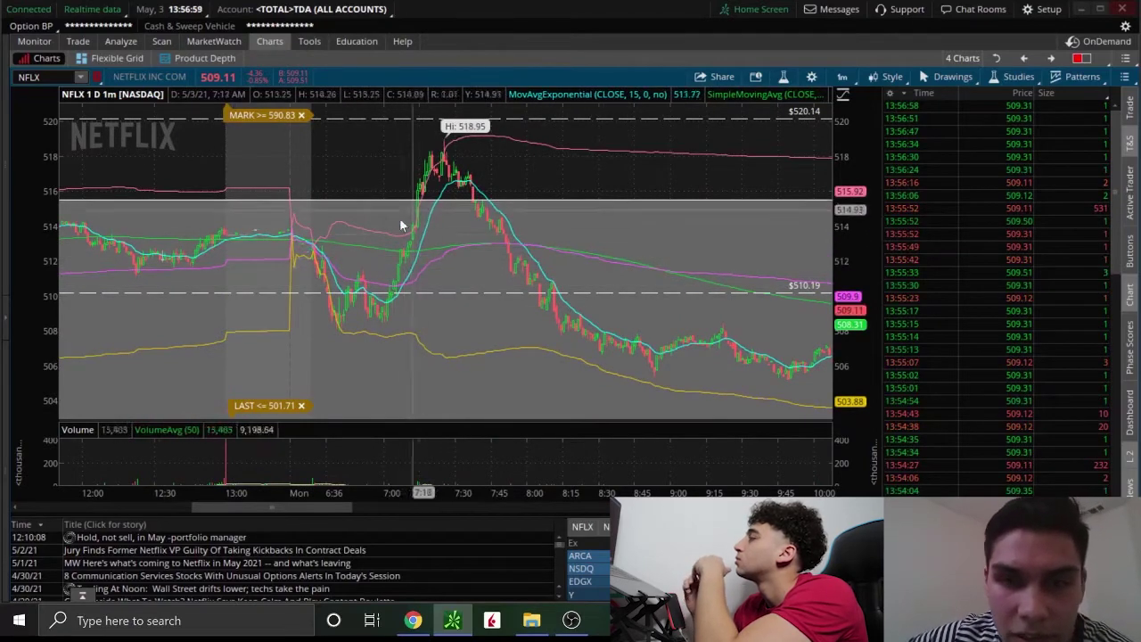
{"action": "scroll", "coordinate": [435, 219], "scroll_direction": "up", "scroll_amount": 1}
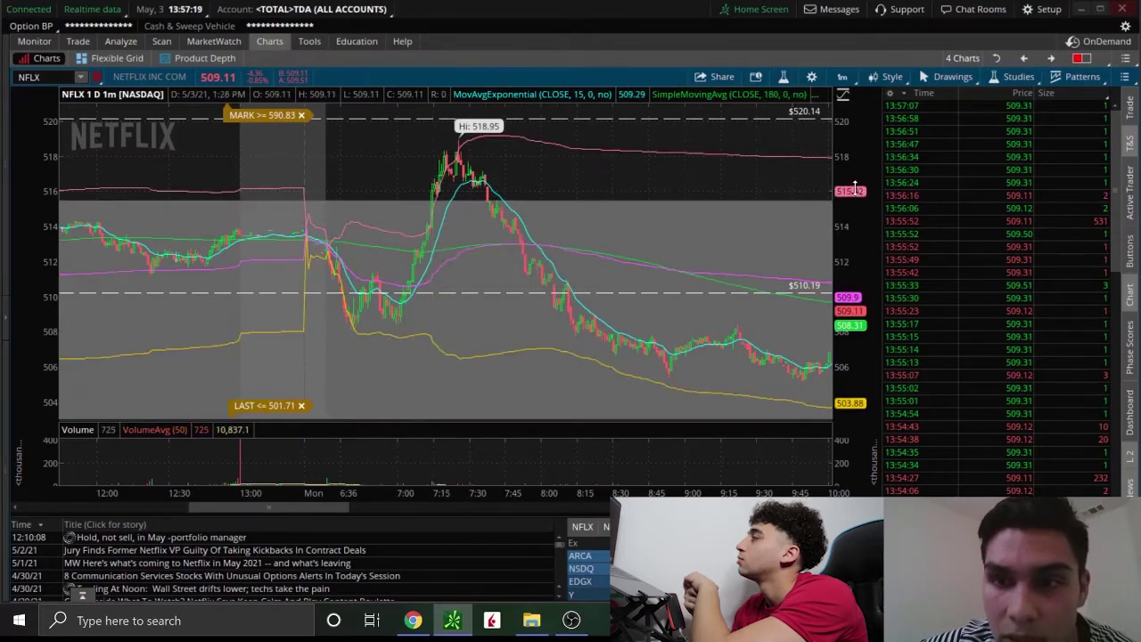
{"action": "left_click_drag", "start_coordinate": [853, 189], "coordinate": [853, 129]}
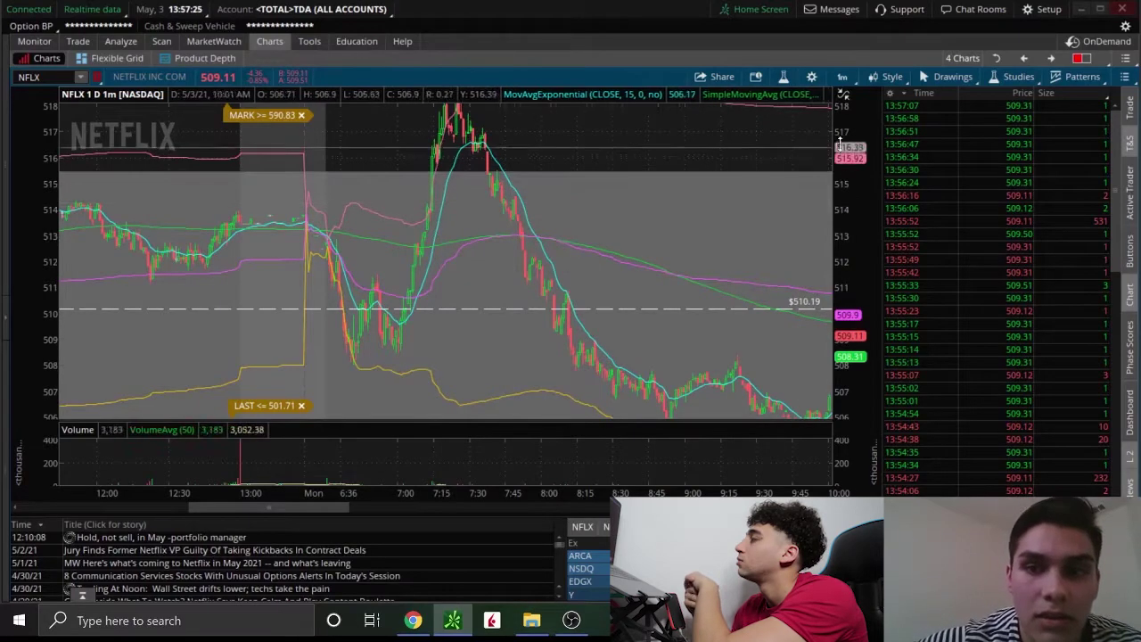
{"action": "left_click_drag", "start_coordinate": [852, 164], "coordinate": [805, 190]}
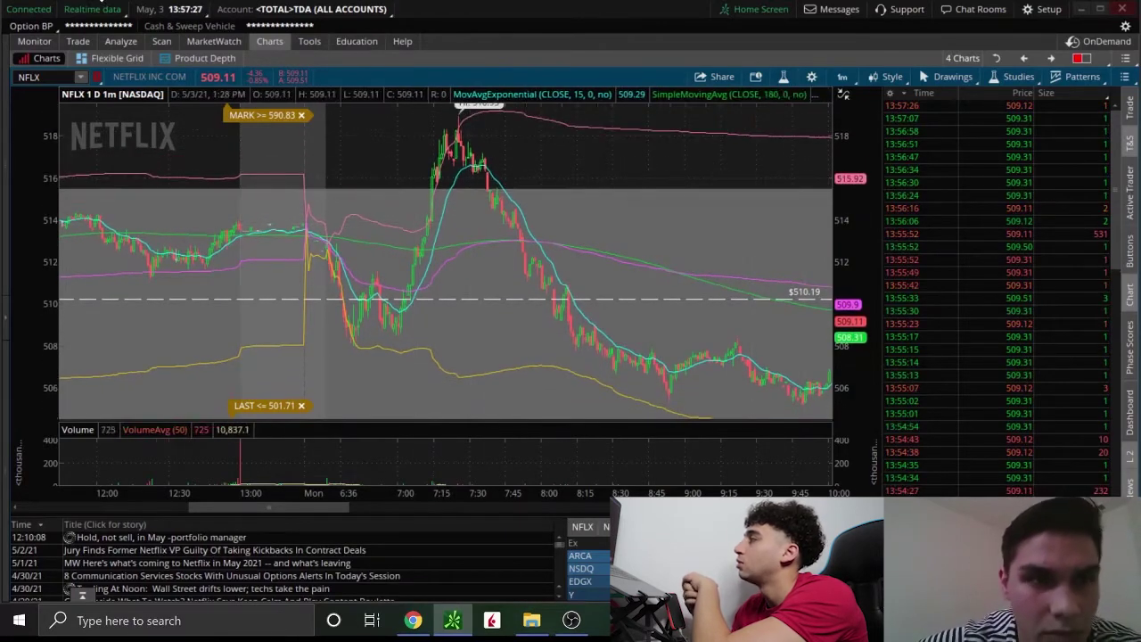
Step: Zoom the NFLX chart to the 6:40–8:04 bars and expand today's Filled Orders list
{"action": "left_click", "coordinate": [35, 41]}
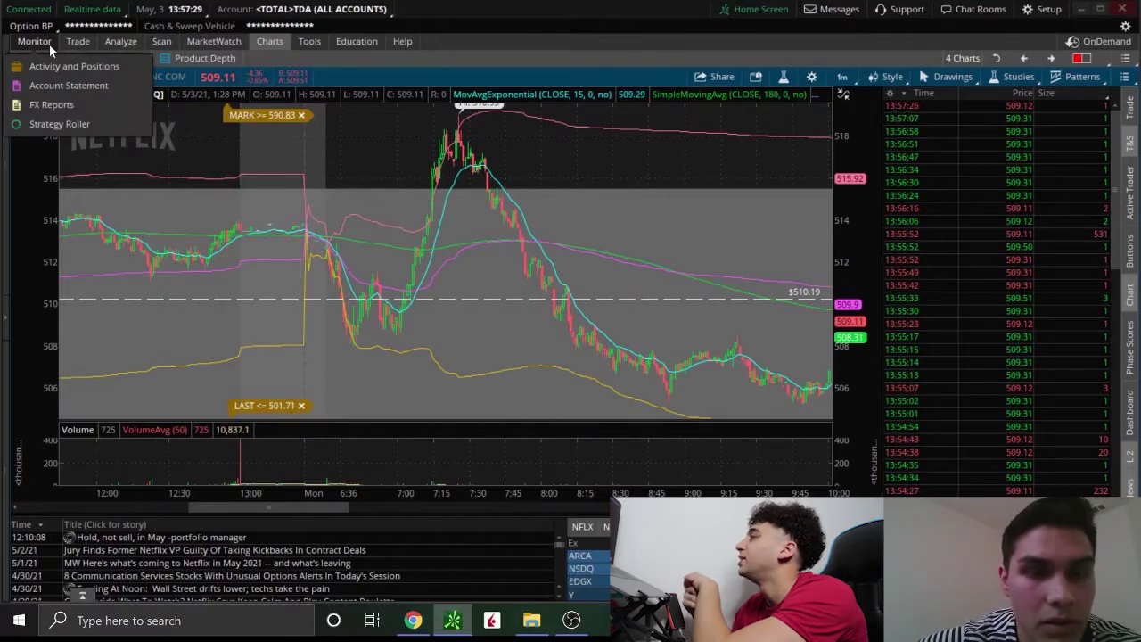
{"action": "left_click_drag", "start_coordinate": [355, 244], "coordinate": [551, 248]}
{"action": "left_click", "coordinate": [35, 41]}
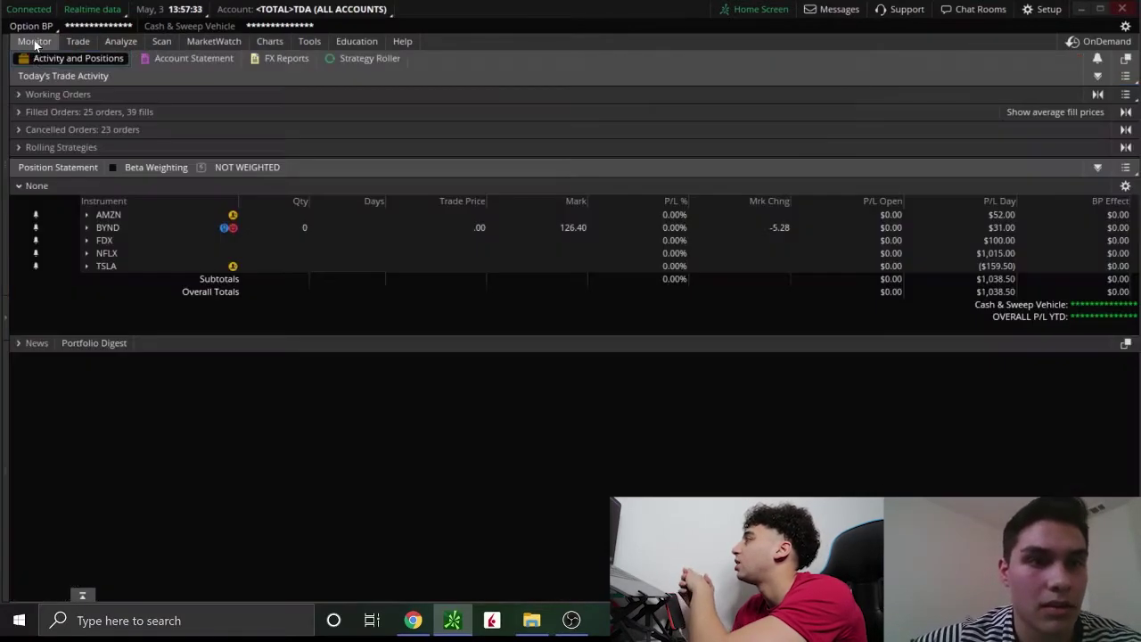
{"action": "left_click", "coordinate": [68, 114]}
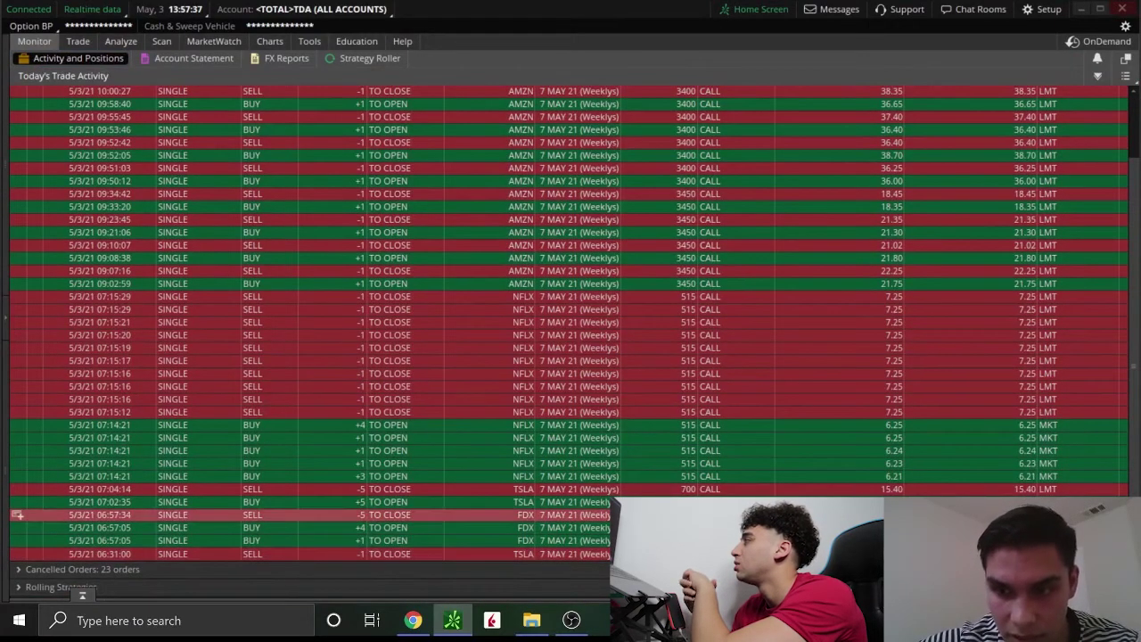
{"action": "scroll", "coordinate": [459, 545], "scroll_direction": "up", "scroll_amount": 3}
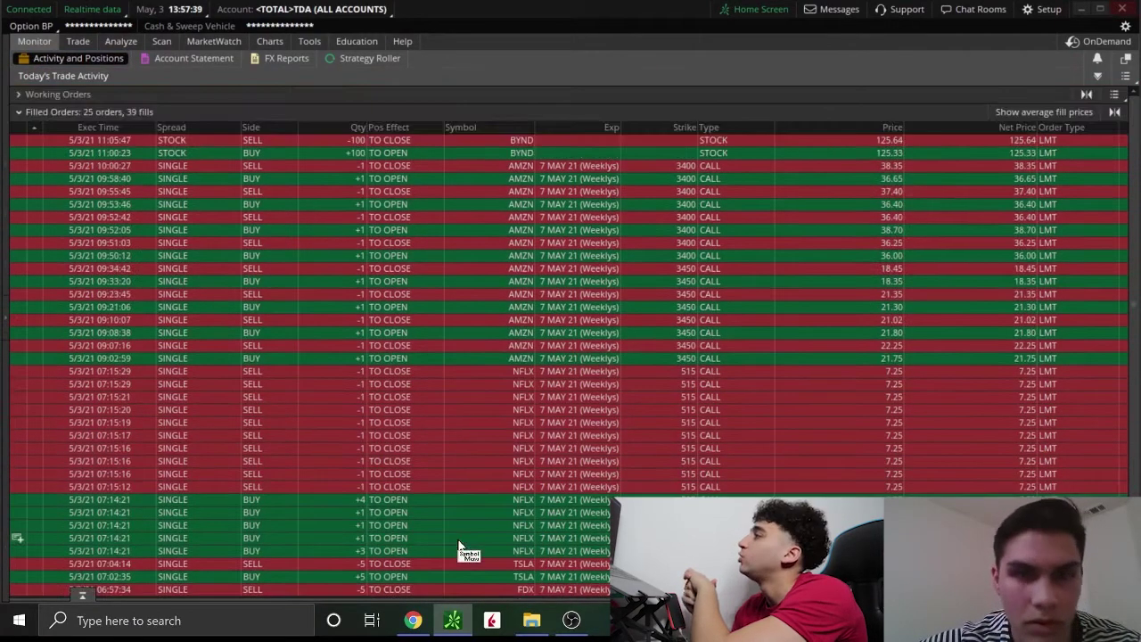
{"action": "scroll", "coordinate": [459, 545], "scroll_direction": "down", "scroll_amount": 2}
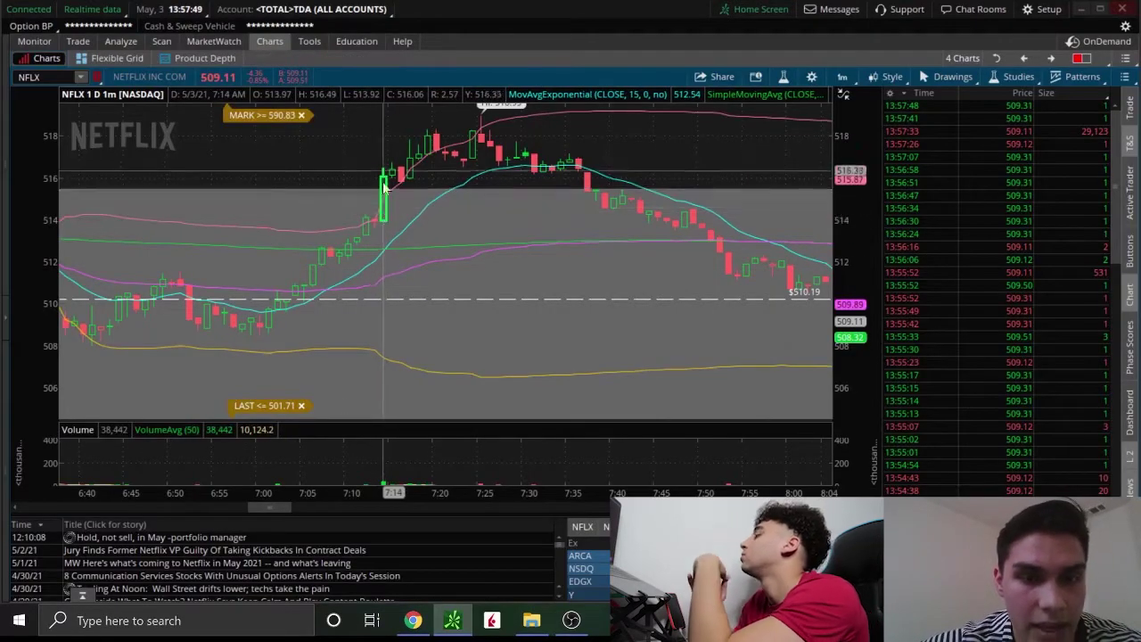
Step: Widen the NFLX 1-minute chart to 504–520 and the previous session, then revisit filled orders
{"action": "left_click", "coordinate": [51, 42]}
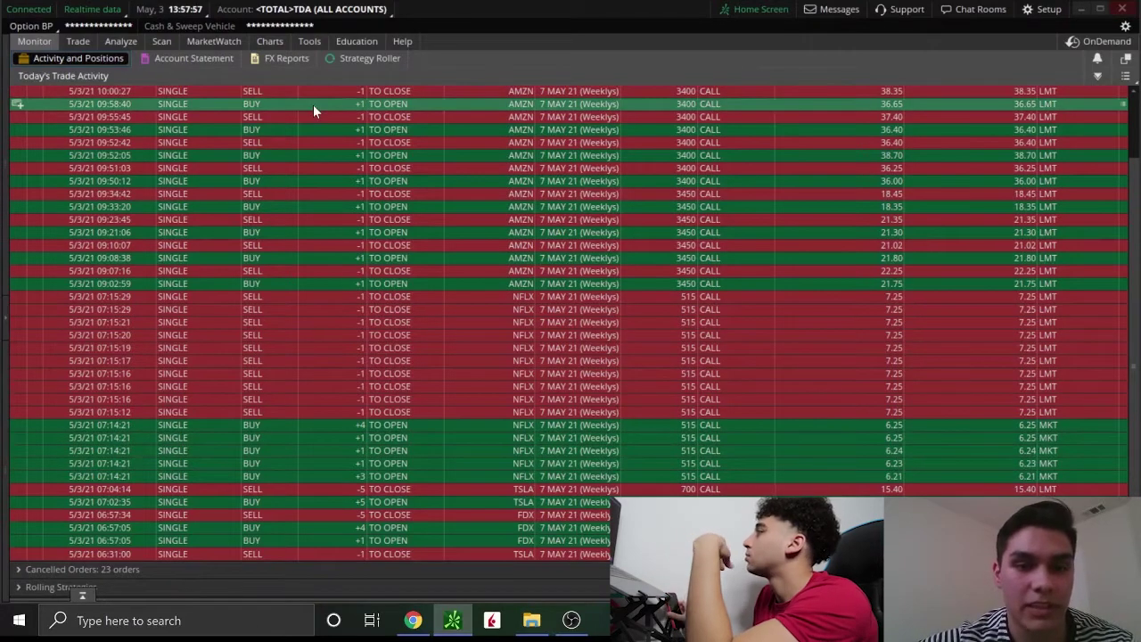
{"action": "left_click", "coordinate": [258, 41]}
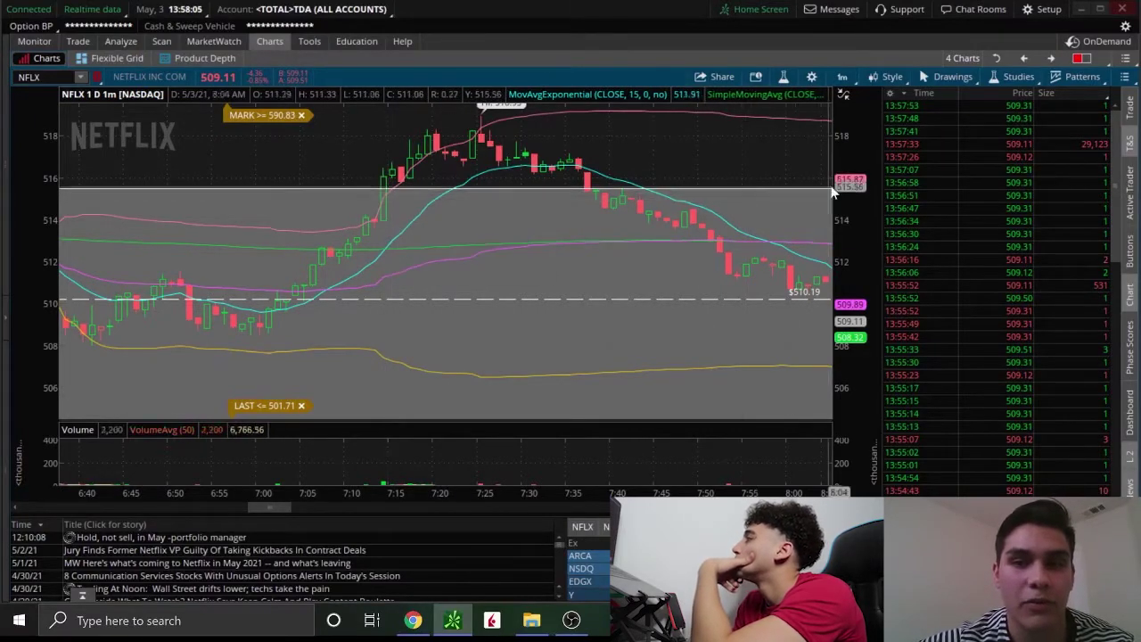
{"action": "left_click_drag", "start_coordinate": [843, 200], "coordinate": [843, 222]}
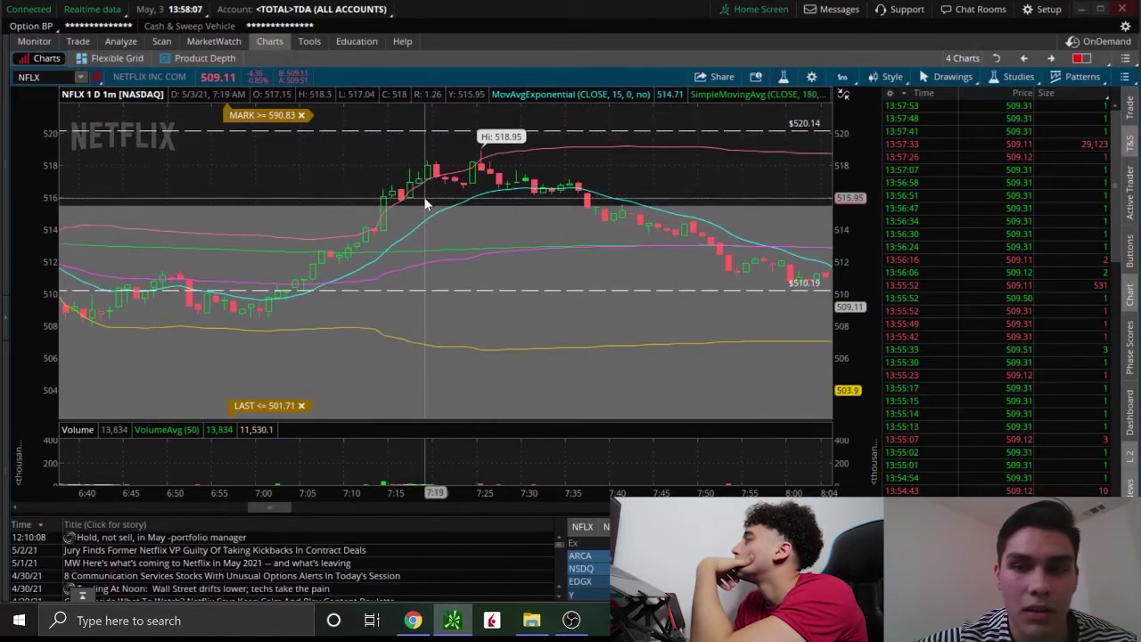
{"action": "mouse_move", "coordinate": [39, 40]}
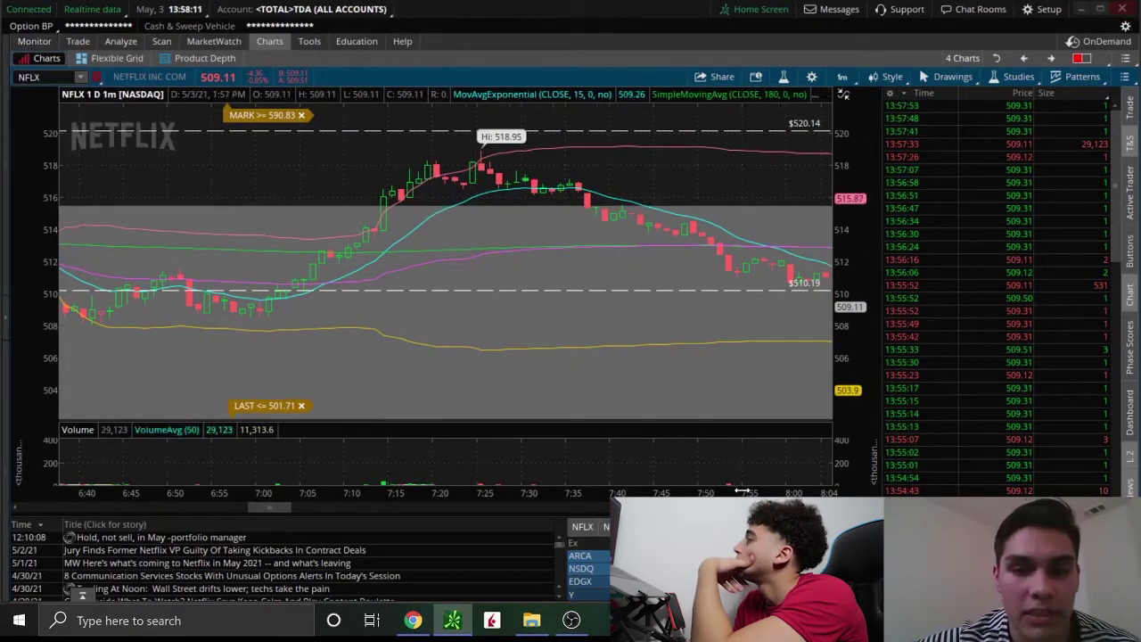
{"action": "scroll", "coordinate": [594, 267], "scroll_direction": "down", "scroll_amount": 5}
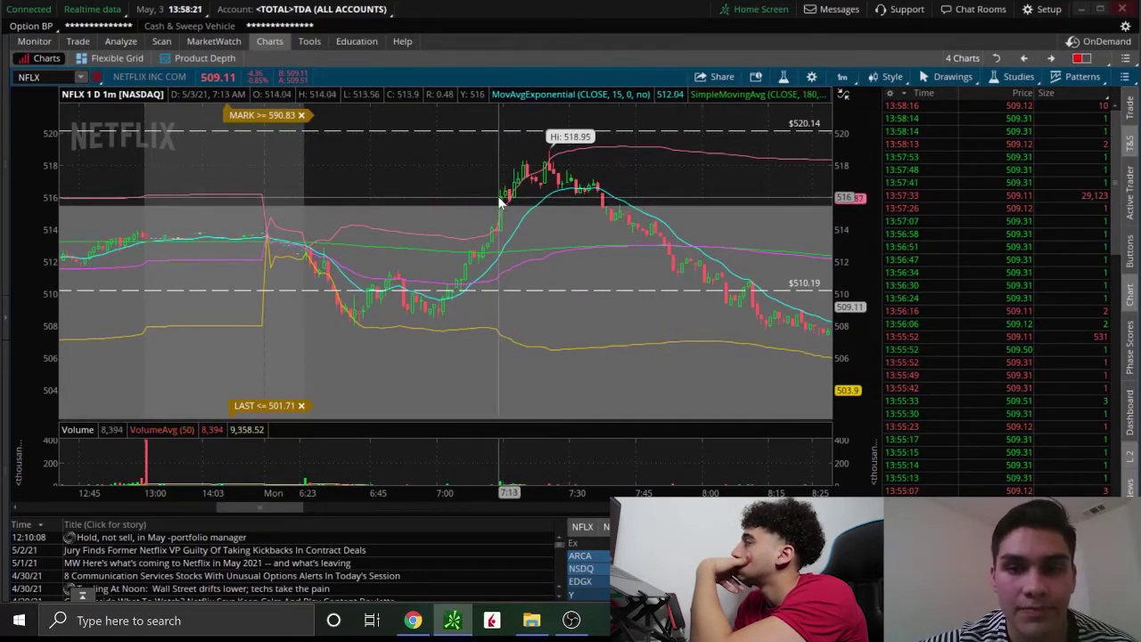
{"action": "left_click", "coordinate": [36, 42]}
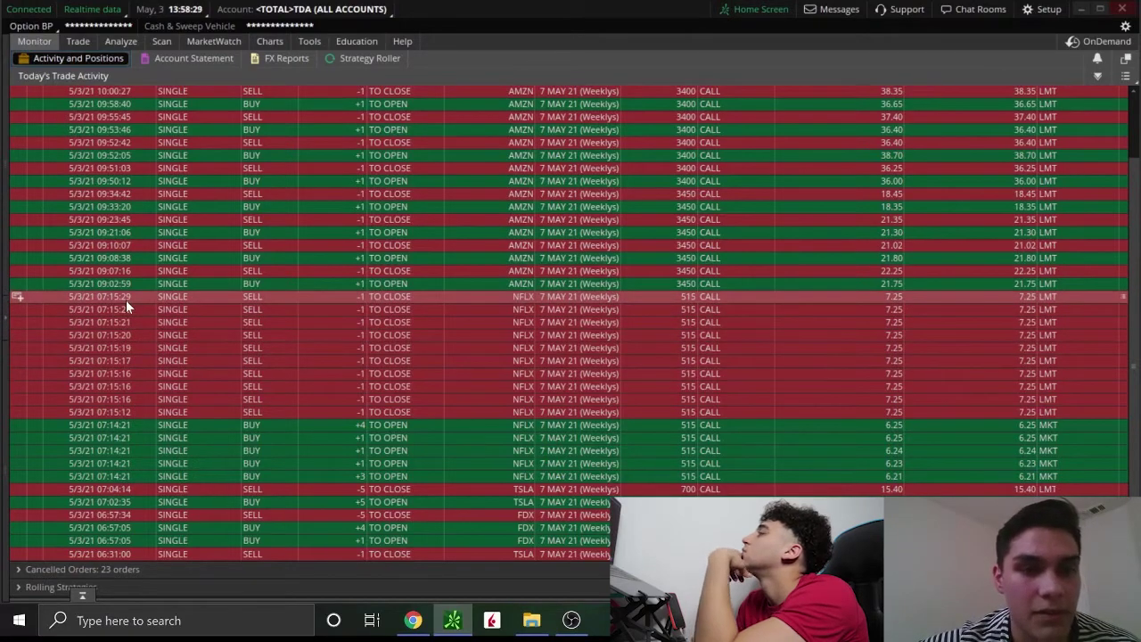
{"action": "left_click", "coordinate": [269, 41]}
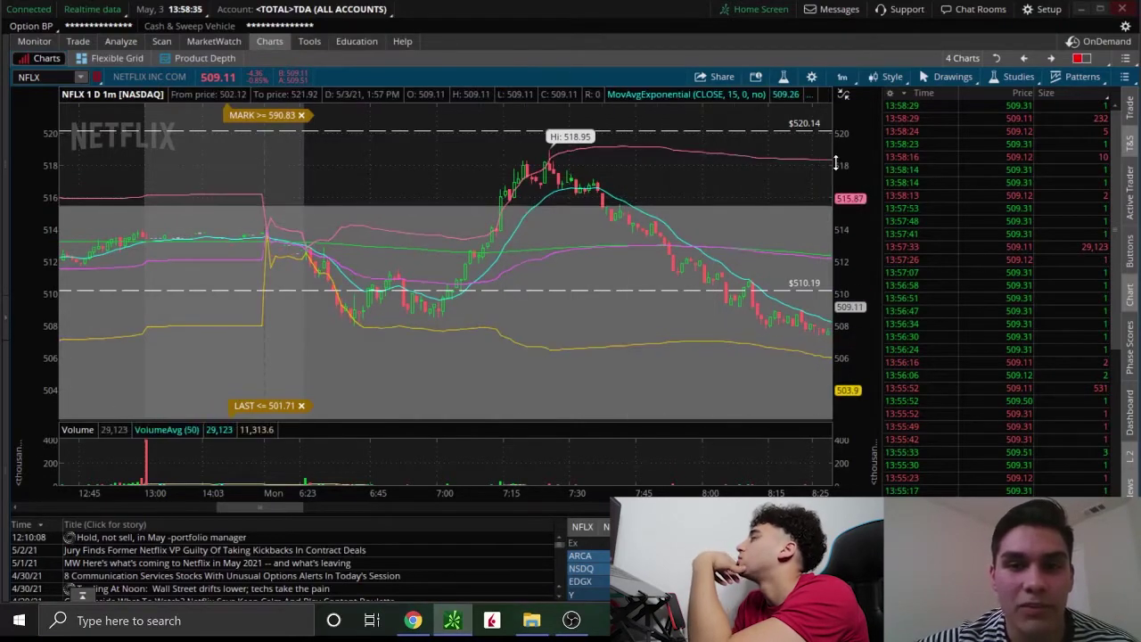
{"action": "left_click_drag", "start_coordinate": [619, 283], "coordinate": [673, 284]}
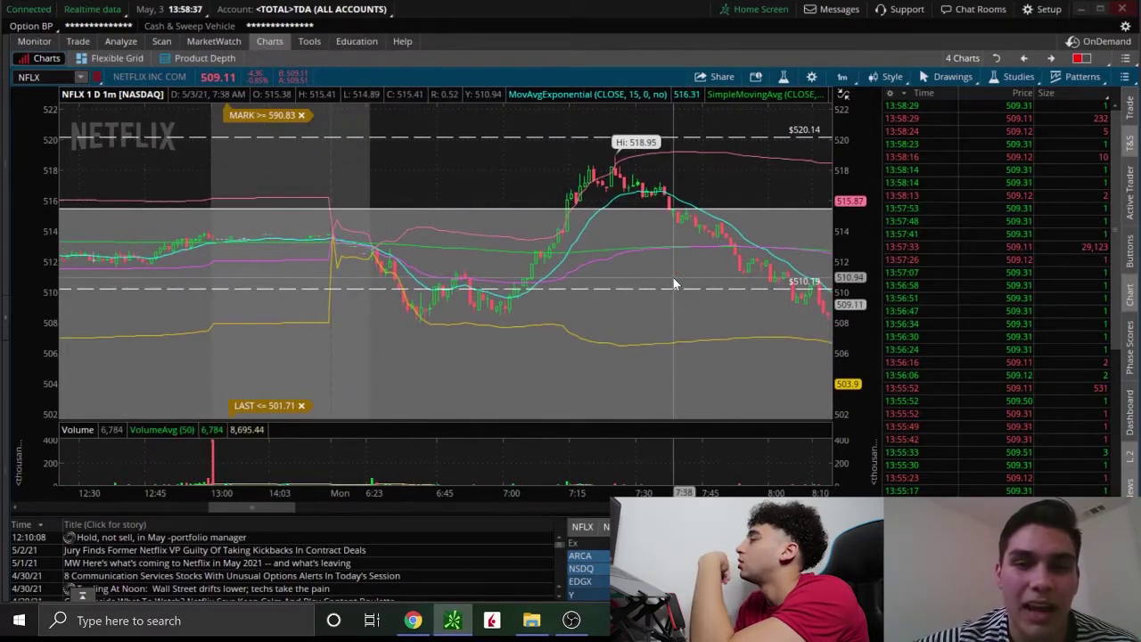
{"action": "left_click_drag", "start_coordinate": [843, 216], "coordinate": [842, 185]}
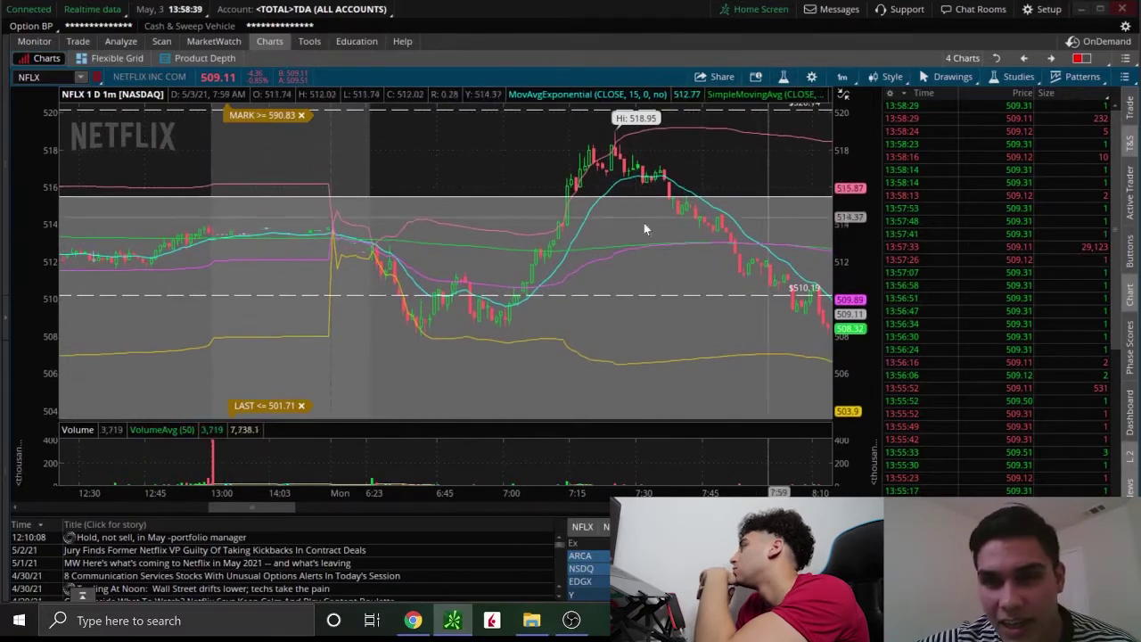
{"action": "scroll", "coordinate": [578, 203], "scroll_direction": "up", "scroll_amount": 2}
{"action": "scroll", "coordinate": [579, 209], "scroll_direction": "down", "scroll_amount": 3}
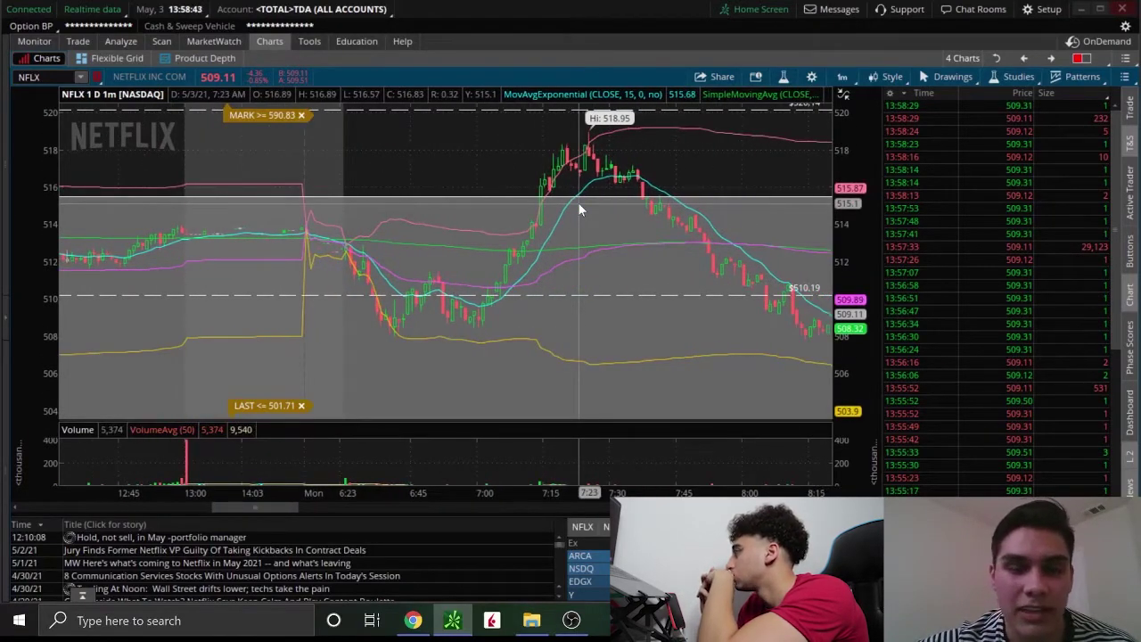
{"action": "scroll", "coordinate": [578, 210], "scroll_direction": "down", "scroll_amount": 2}
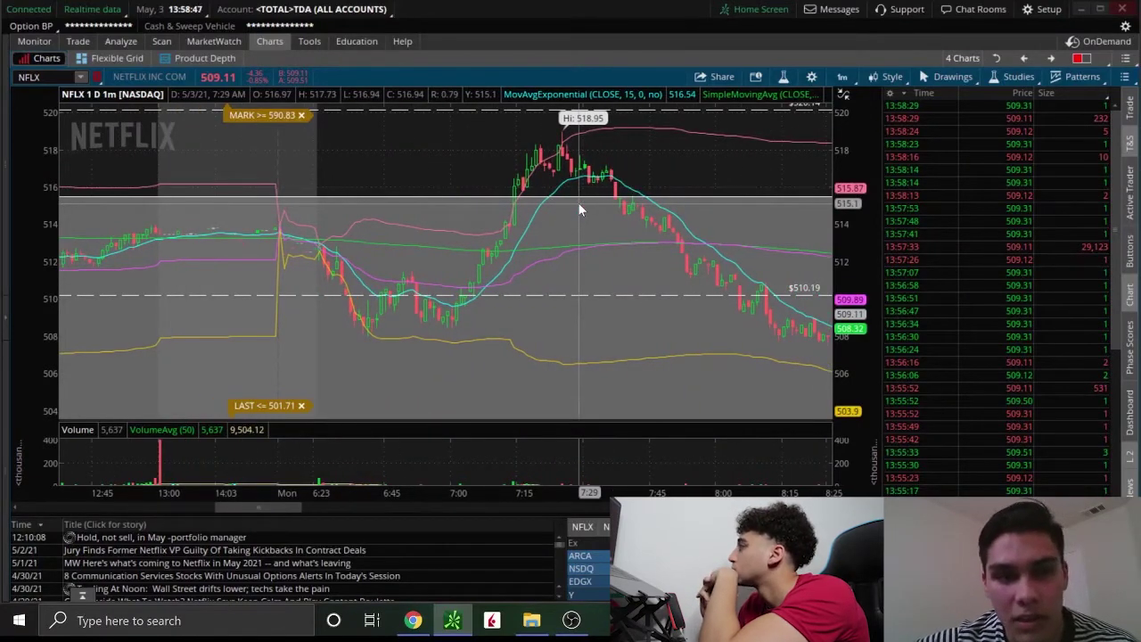
{"action": "scroll", "coordinate": [580, 210], "scroll_direction": "down", "scroll_amount": 2}
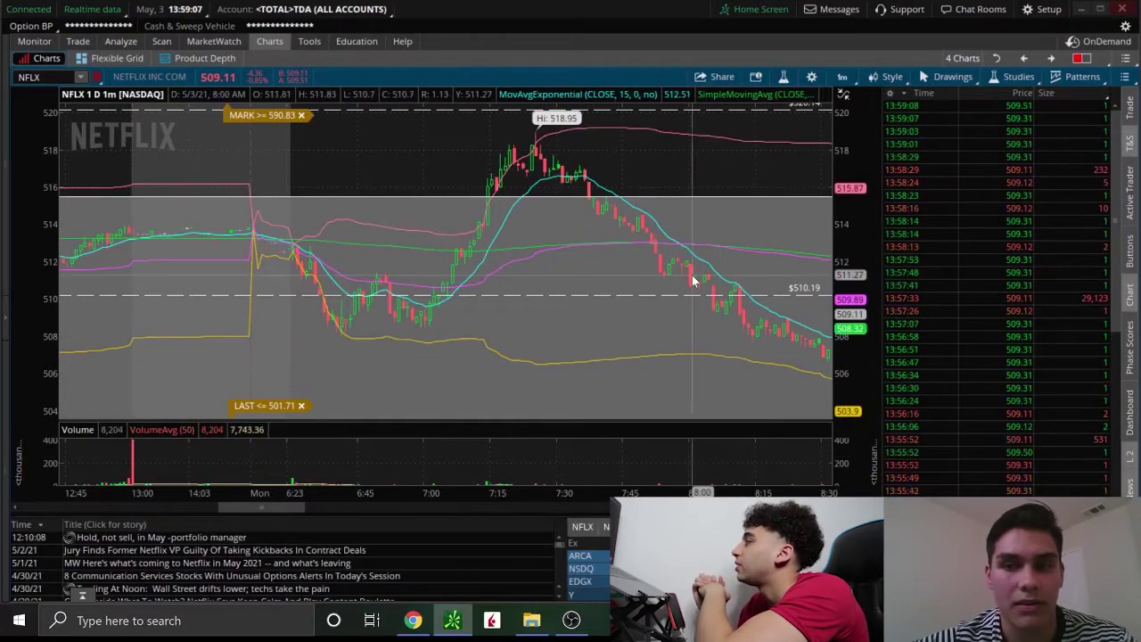
{"action": "scroll", "coordinate": [692, 280], "scroll_direction": "up", "scroll_amount": 1}
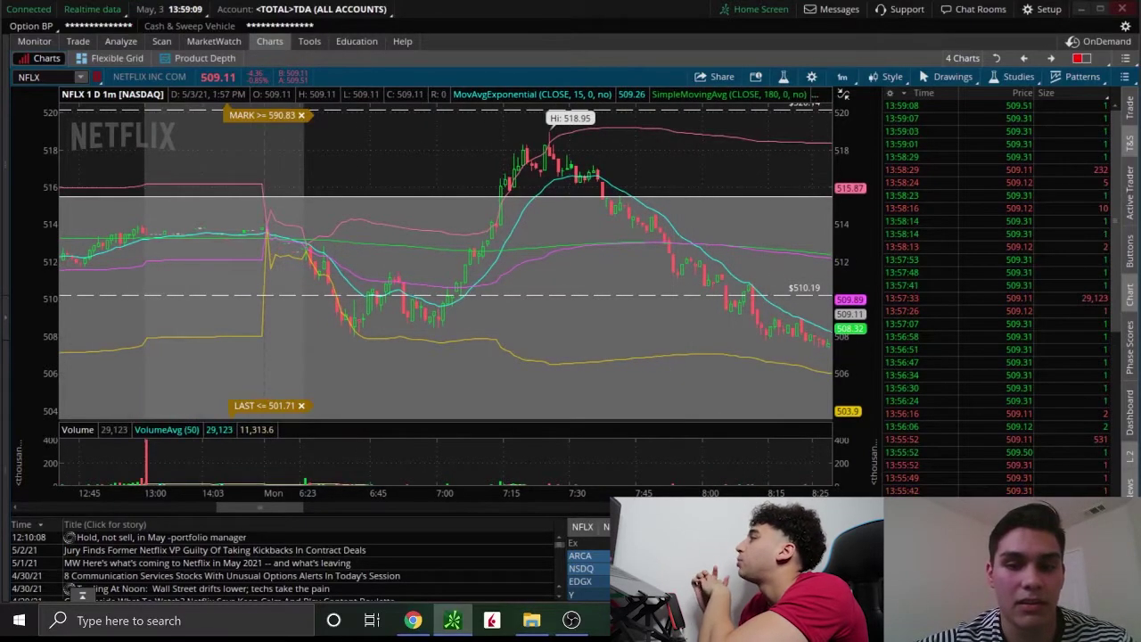
Step: Compare Today's Trade Activity with the NFLX 1-minute chart to review the 515 call fills
{"action": "left_click", "coordinate": [38, 41]}
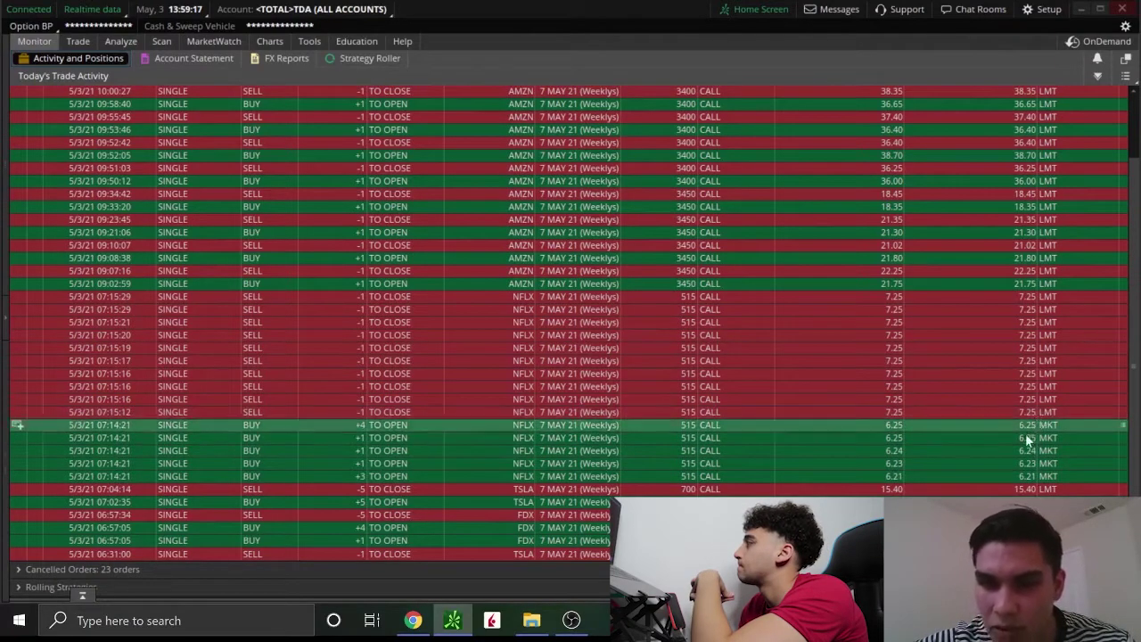
{"action": "left_click", "coordinate": [270, 41]}
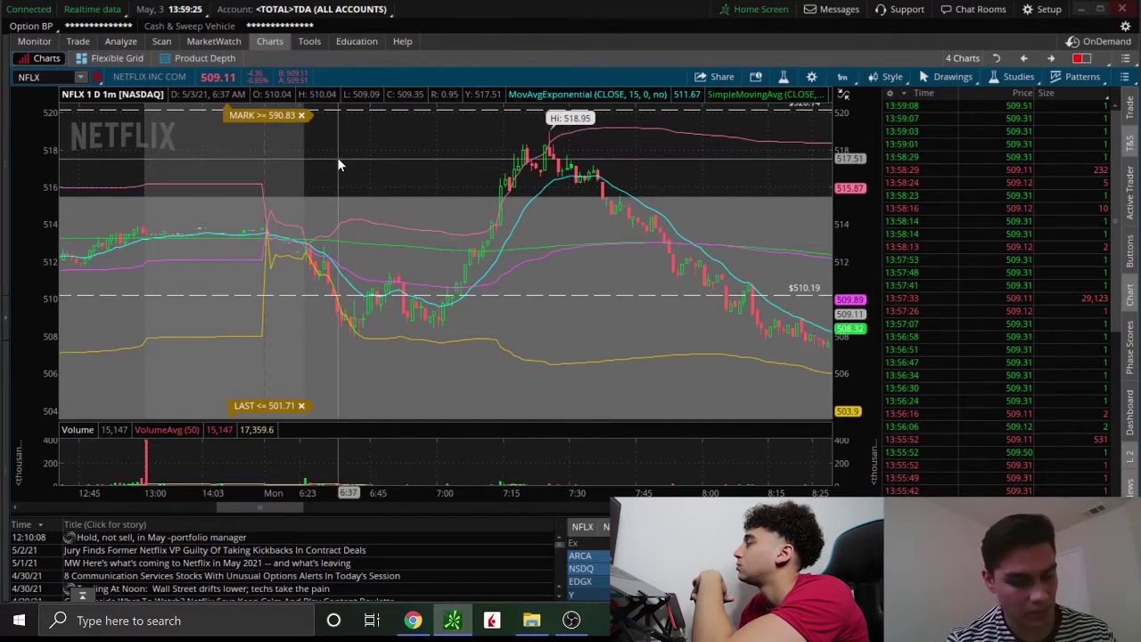
{"action": "left_click", "coordinate": [53, 43]}
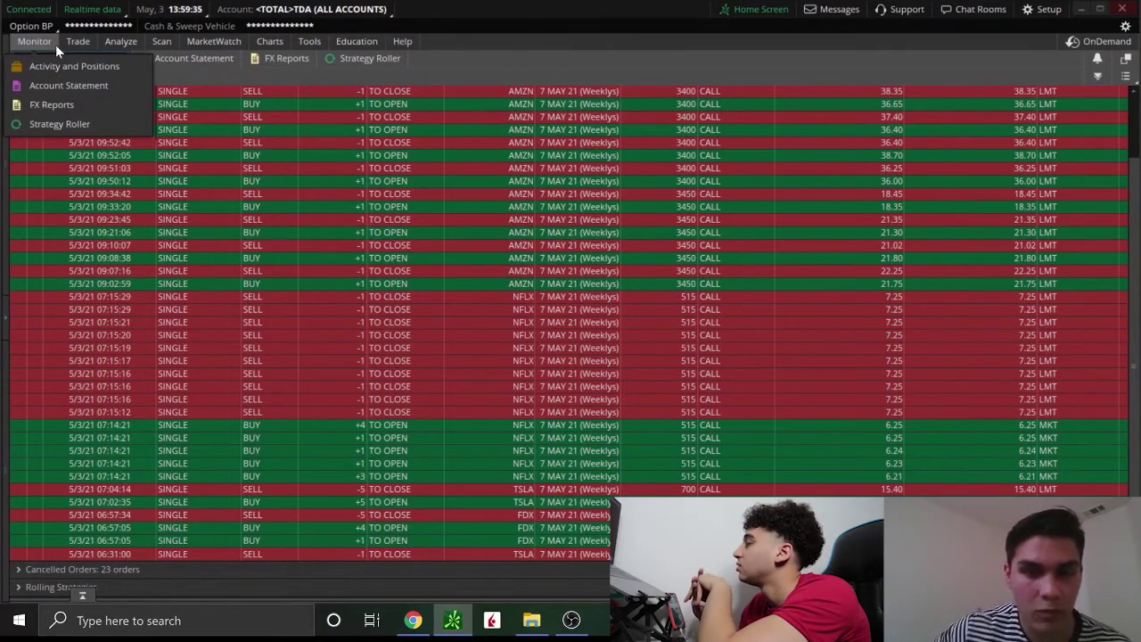
{"action": "mouse_move", "coordinate": [267, 38]}
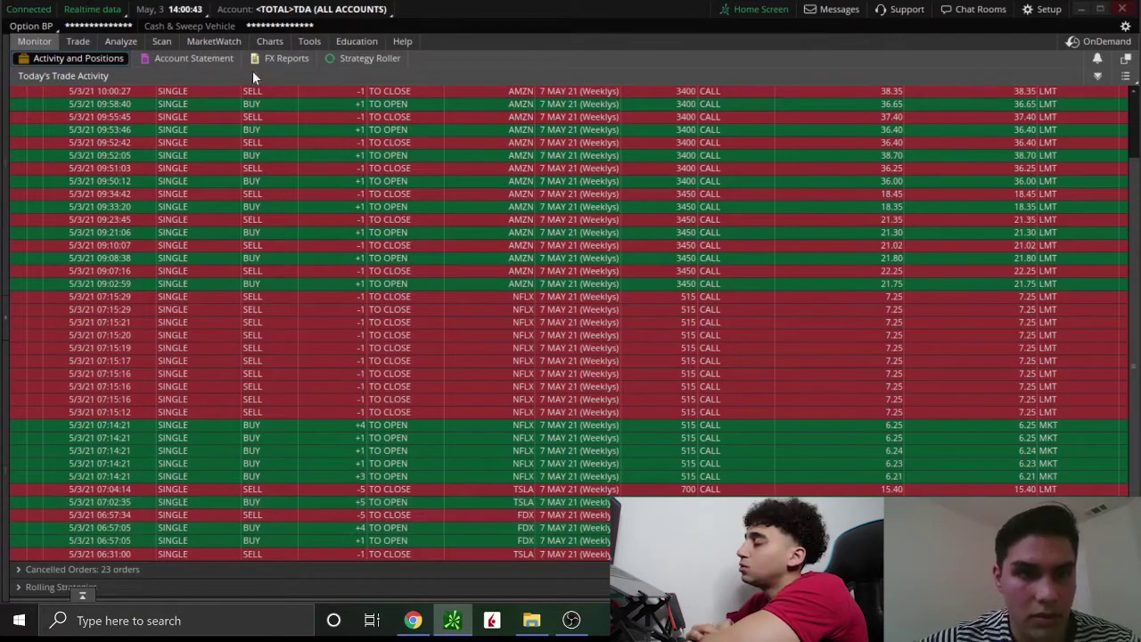
Step: Bring back the NFLX 1-minute chart and zoom out so it runs through about 13:00
{"action": "left_click", "coordinate": [268, 42]}
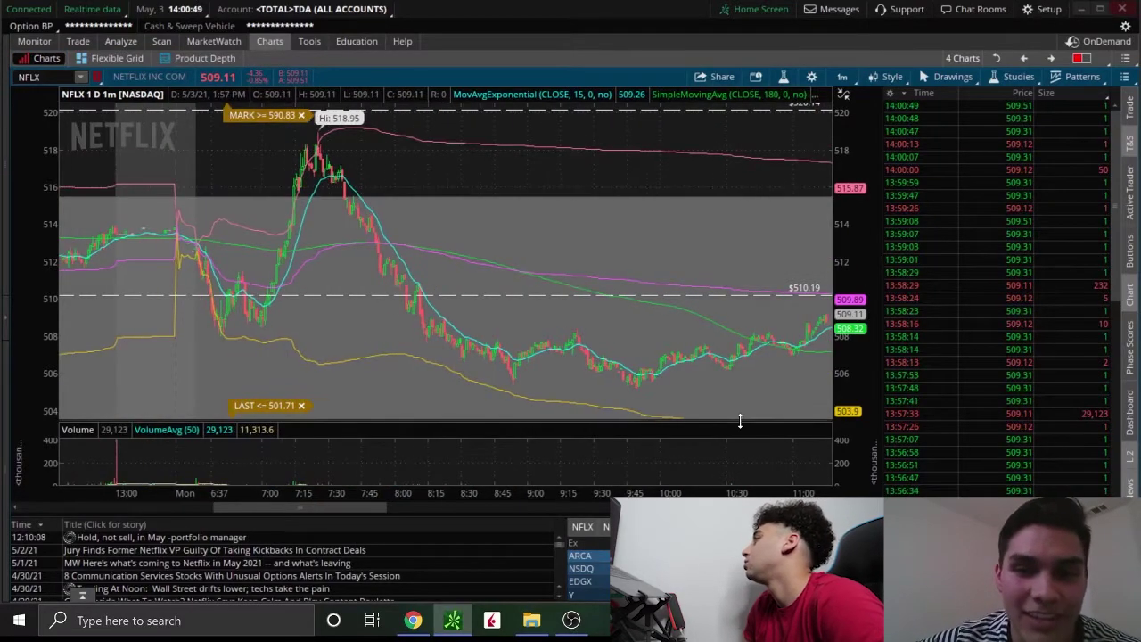
{"action": "scroll", "coordinate": [723, 441], "scroll_direction": "down", "scroll_amount": 3}
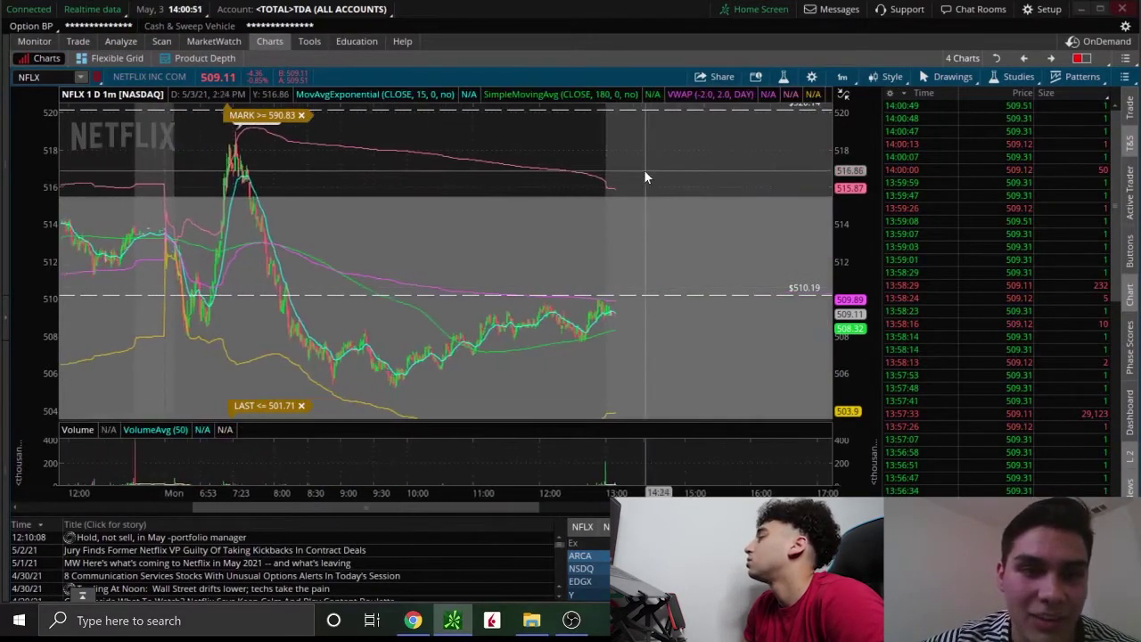
{"action": "scroll", "coordinate": [644, 169], "scroll_direction": "up", "scroll_amount": 5}
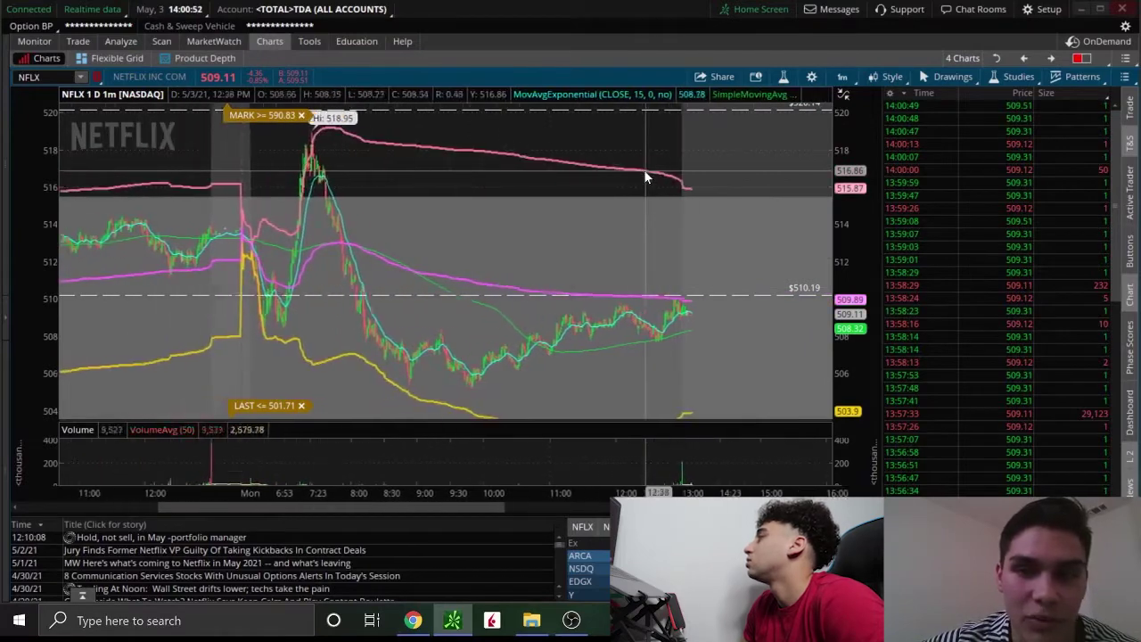
Step: Load TSLA in place of NFLX on the 1-minute chart and adjust the time zoom
{"action": "left_click", "coordinate": [40, 77]}
{"action": "type", "text": "TSLA"}
{"action": "key", "text": "Return"}
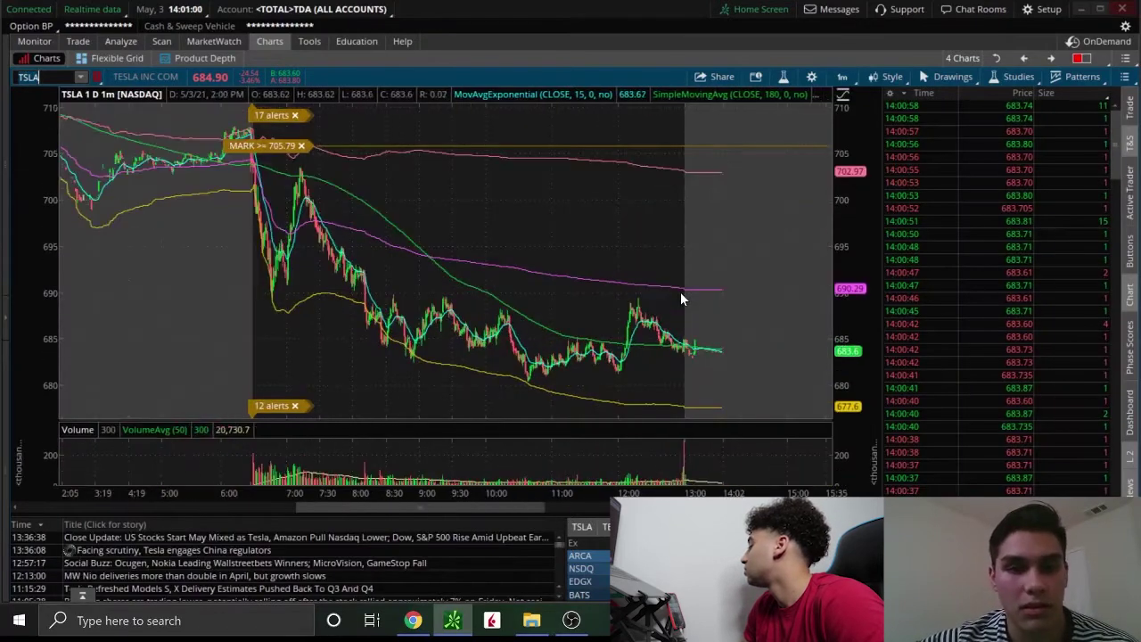
{"action": "scroll", "coordinate": [680, 299], "scroll_direction": "up", "scroll_amount": 5}
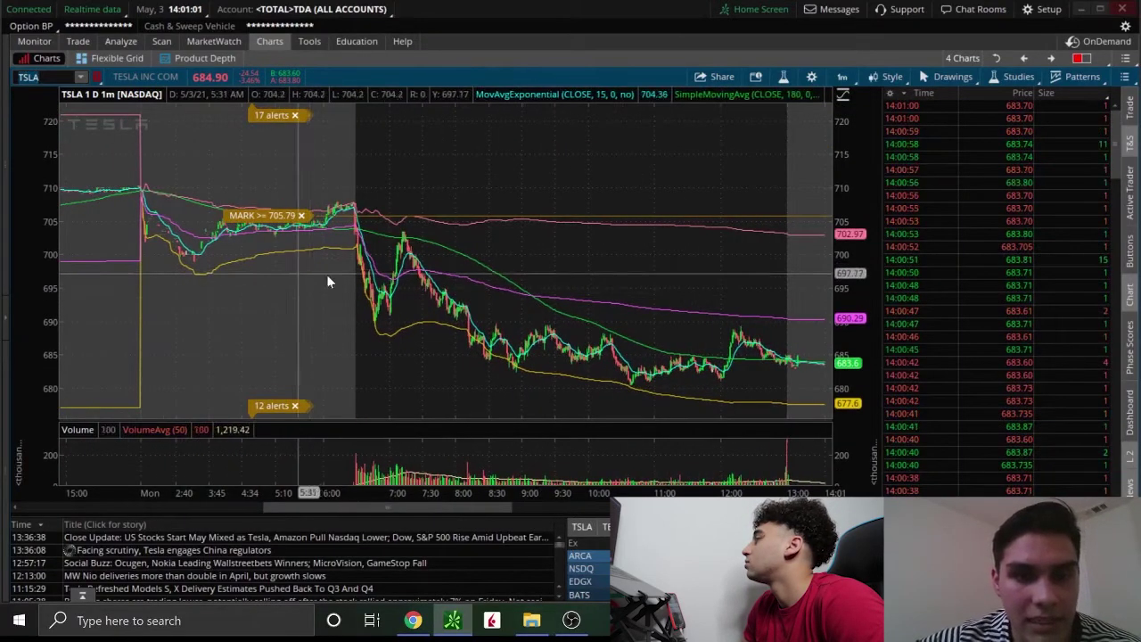
{"action": "scroll", "coordinate": [364, 285], "scroll_direction": "up", "scroll_amount": 4}
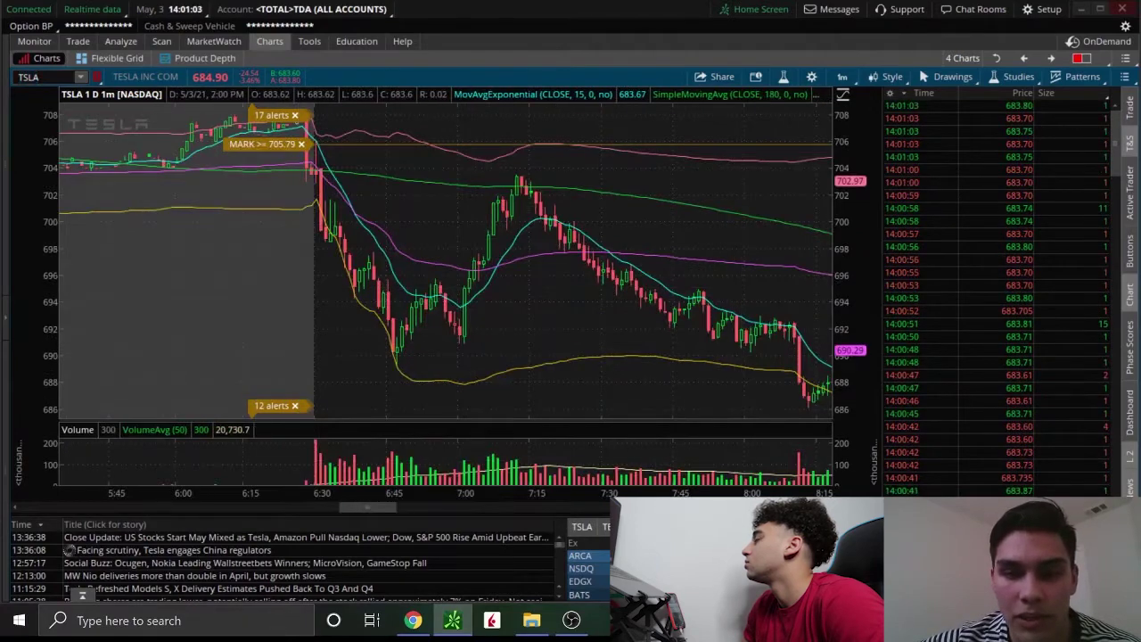
{"action": "scroll", "coordinate": [607, 226], "scroll_direction": "down", "scroll_amount": 5}
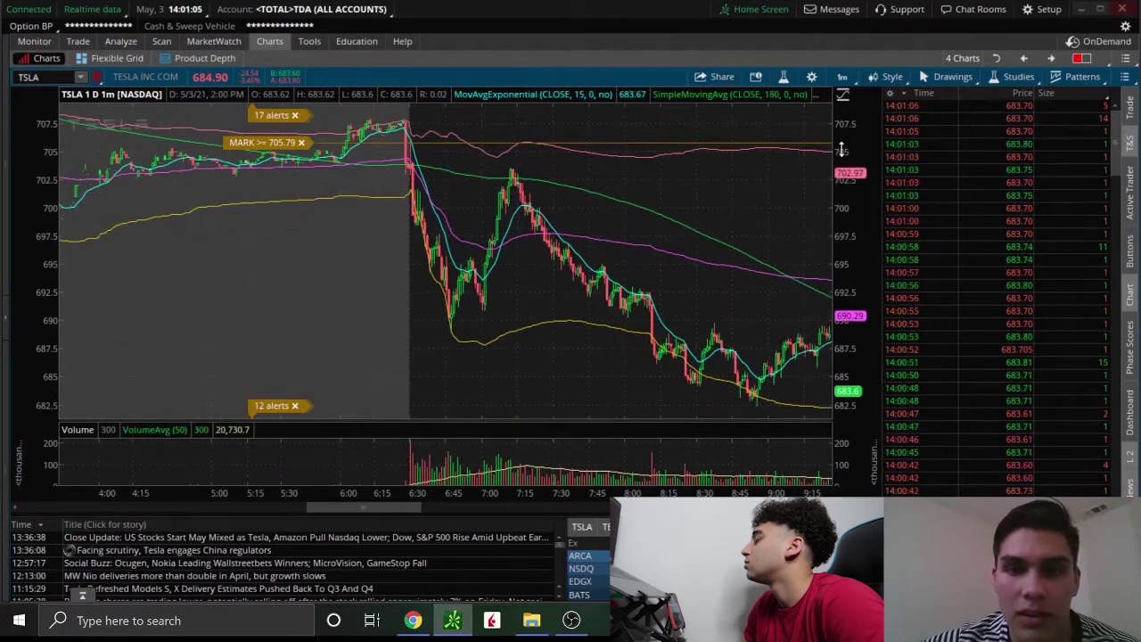
Step: Stretch the TSLA price scale to compress the candles and fine-tune the zoom
{"action": "left_click_drag", "start_coordinate": [841, 151], "coordinate": [841, 210]}
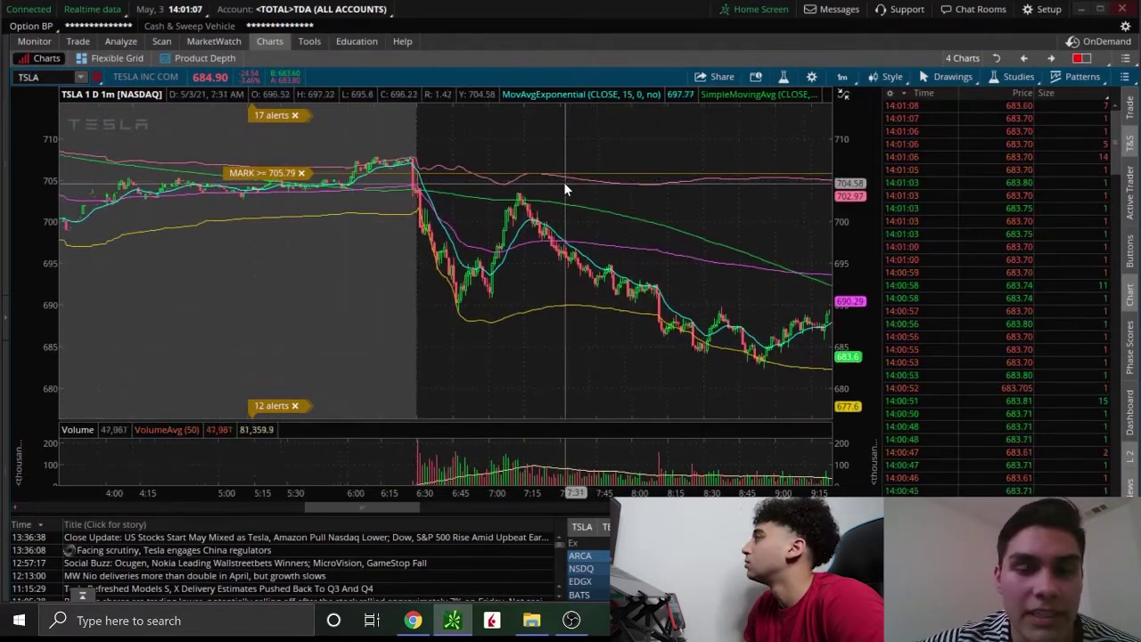
{"action": "scroll", "coordinate": [563, 182], "scroll_direction": "up", "scroll_amount": 7}
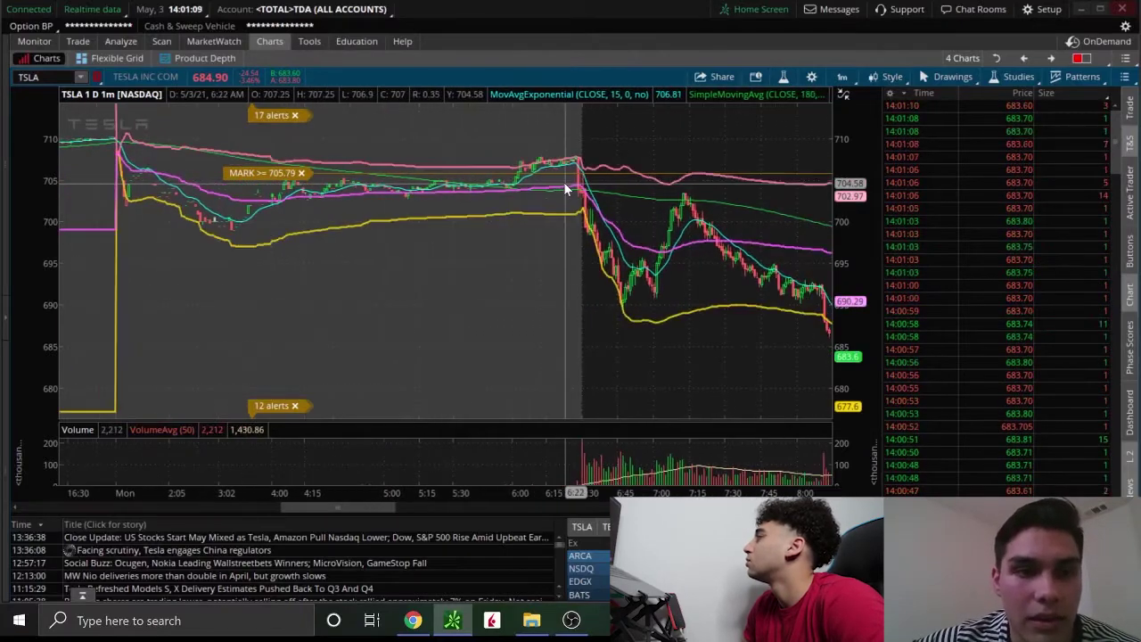
{"action": "left_click_drag", "start_coordinate": [862, 153], "coordinate": [856, 212]}
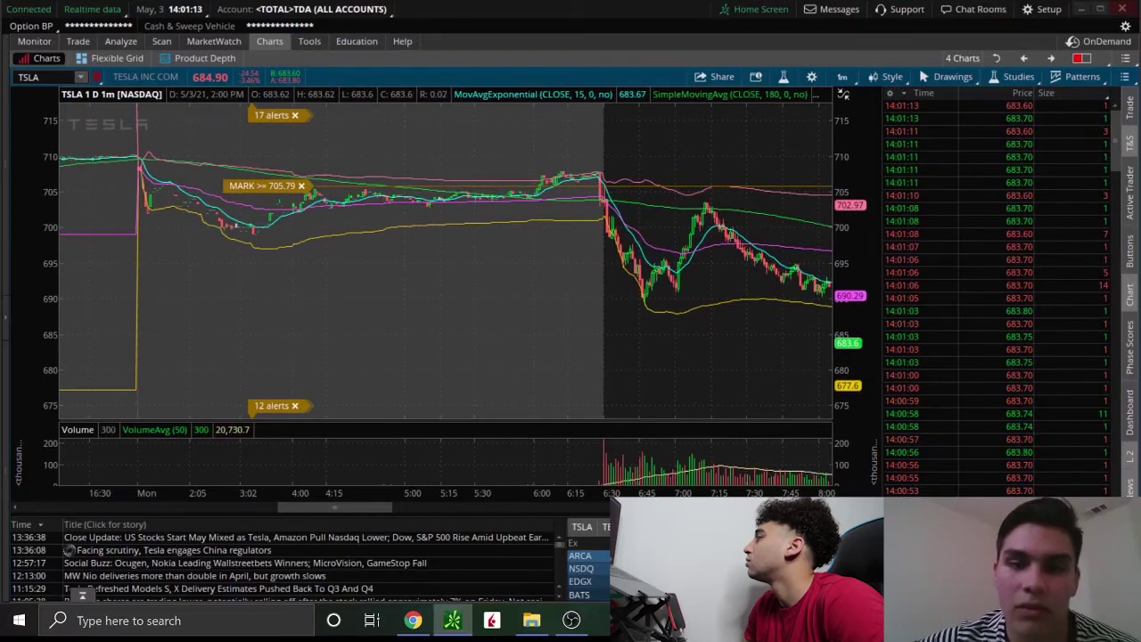
{"action": "scroll", "coordinate": [614, 326], "scroll_direction": "down", "scroll_amount": 3}
{"action": "scroll", "coordinate": [615, 327], "scroll_direction": "up", "scroll_amount": 3}
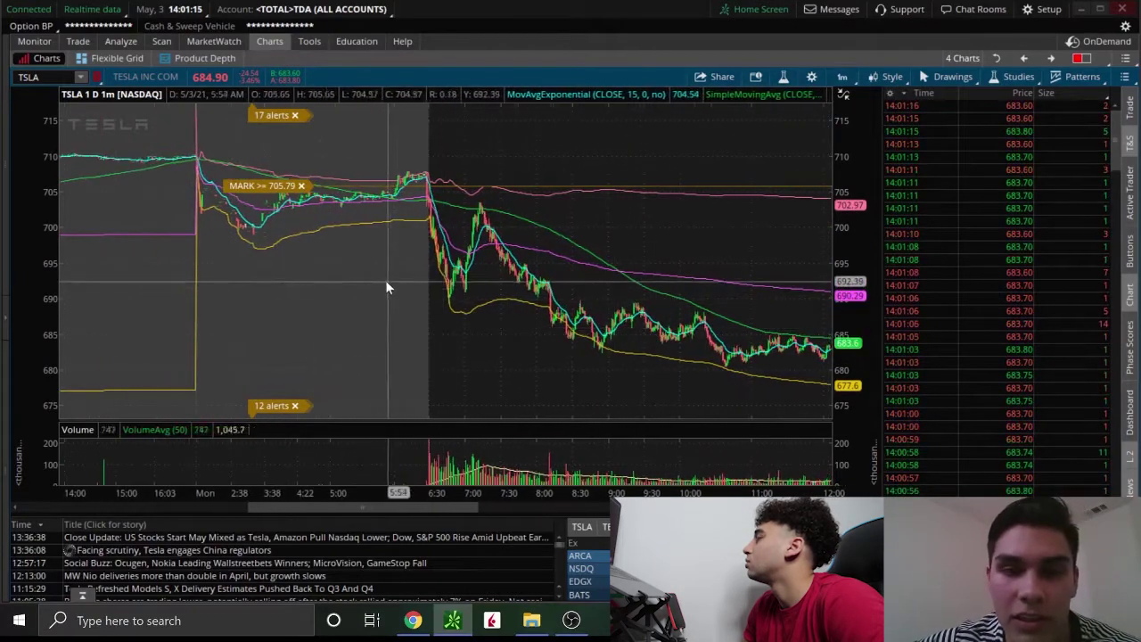
{"action": "scroll", "coordinate": [505, 280], "scroll_direction": "up", "scroll_amount": 5}
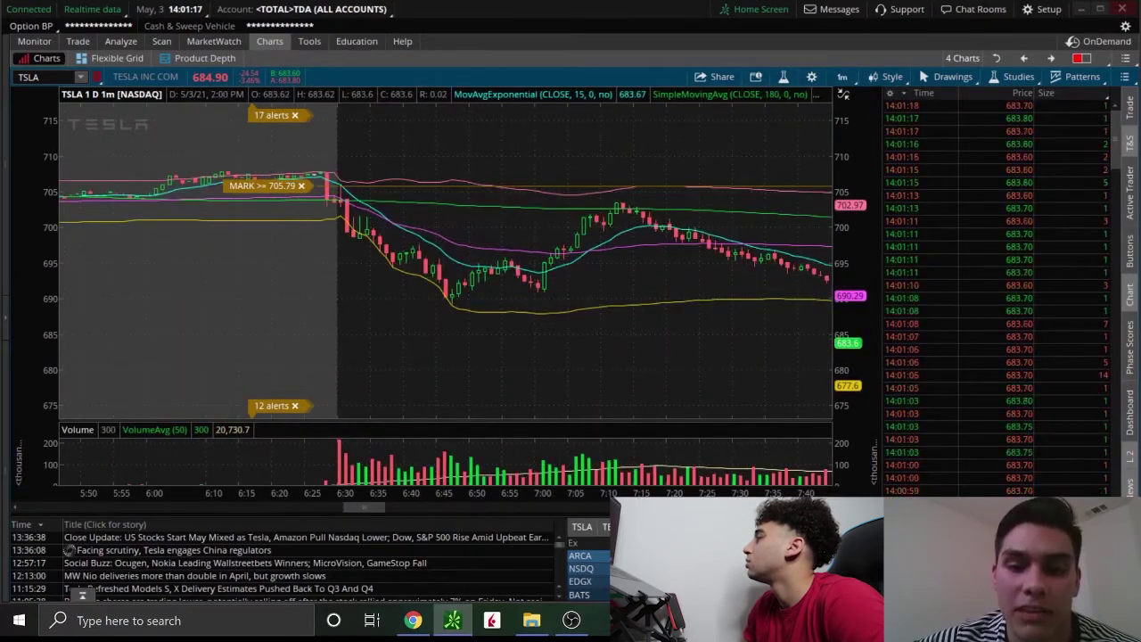
{"action": "scroll", "coordinate": [522, 303], "scroll_direction": "down", "scroll_amount": 3}
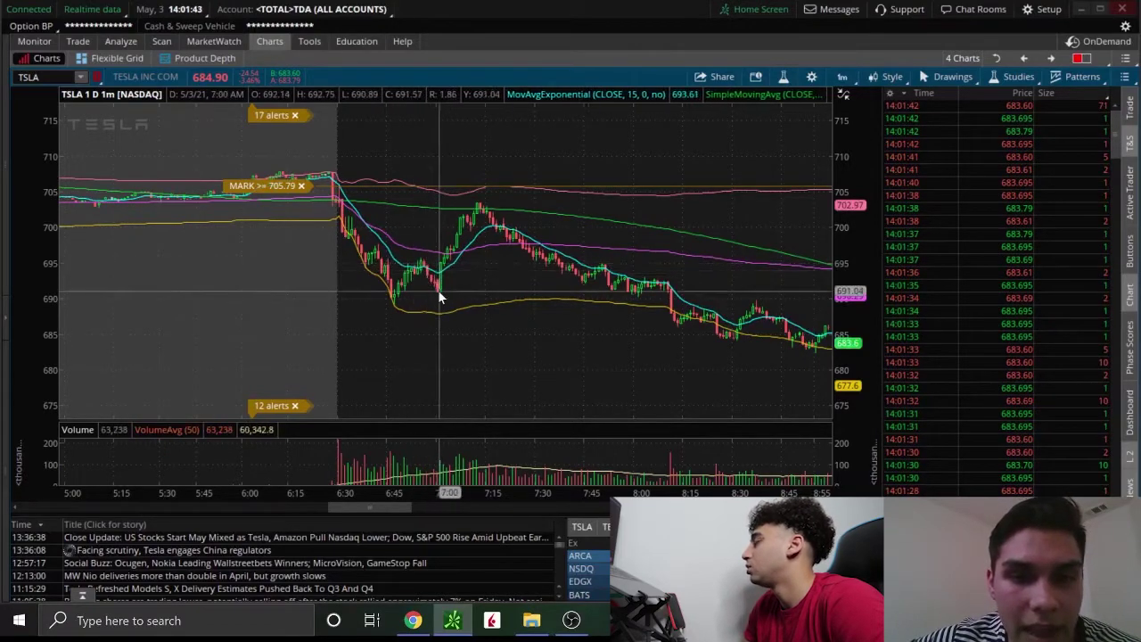
Step: Measure the TSLA price move from 6:07 to 7:33 on the chart
{"action": "scroll", "coordinate": [657, 395], "scroll_direction": "down", "scroll_amount": 3}
{"action": "scroll", "coordinate": [597, 333], "scroll_direction": "up", "scroll_amount": 5}
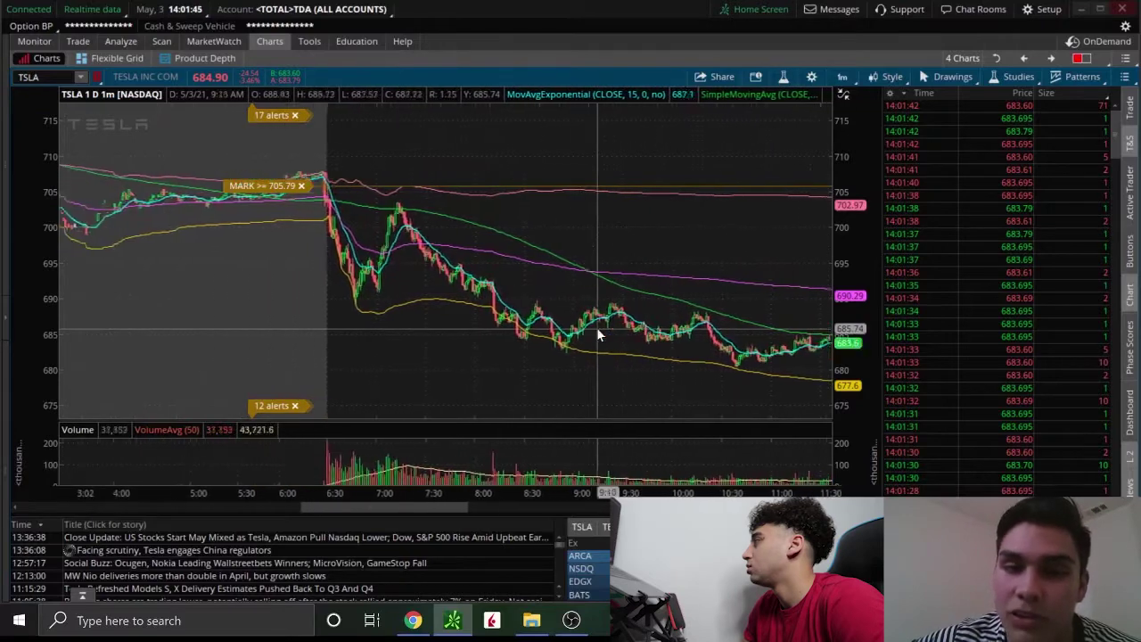
{"action": "left_click_drag", "start_coordinate": [401, 268], "coordinate": [540, 264]}
{"action": "scroll", "coordinate": [557, 267], "scroll_direction": "down", "scroll_amount": 2}
{"action": "scroll", "coordinate": [557, 268], "scroll_direction": "up", "scroll_amount": 3}
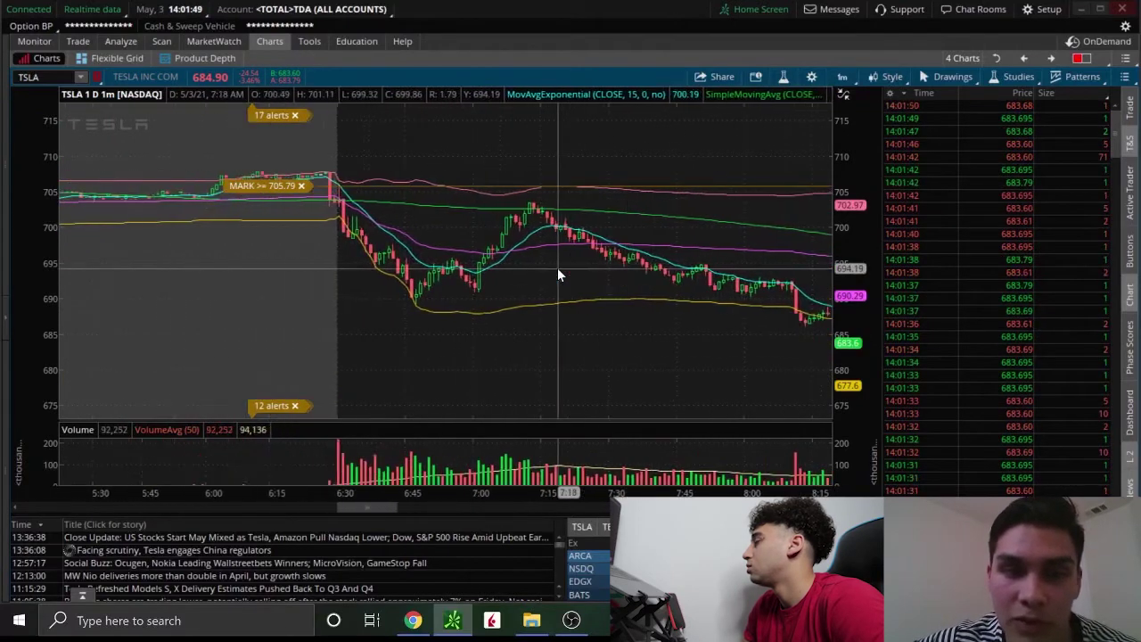
Step: Glance at today's filled orders, then return to the TSLA 1-minute chart showing the 6:30 drop
{"action": "left_click", "coordinate": [78, 41]}
{"action": "left_click", "coordinate": [34, 41]}
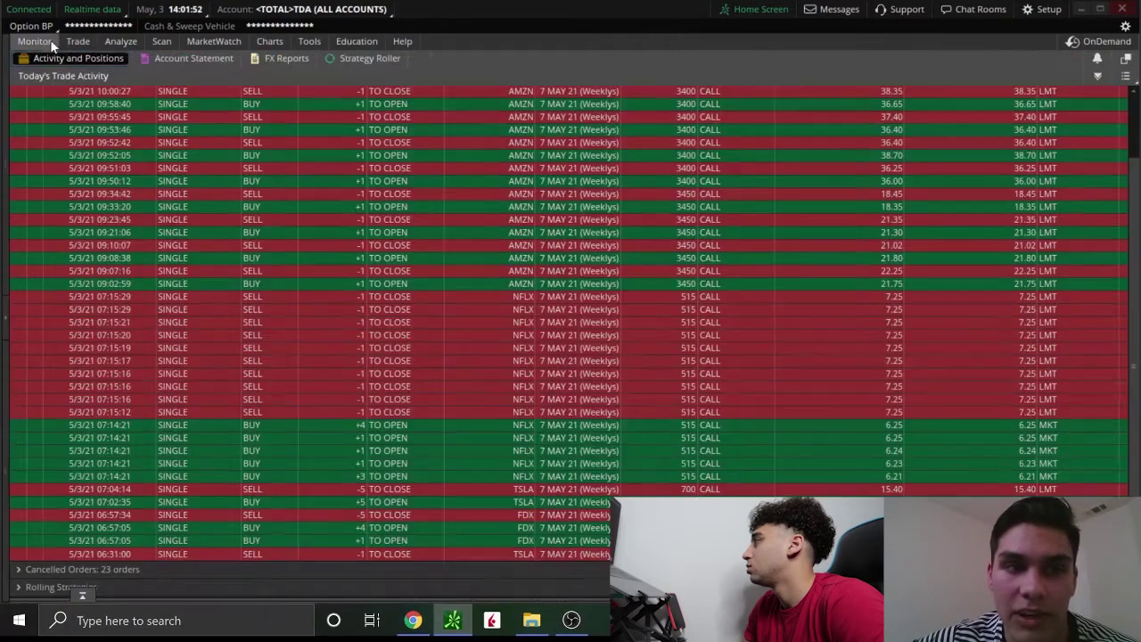
{"action": "left_click", "coordinate": [268, 41]}
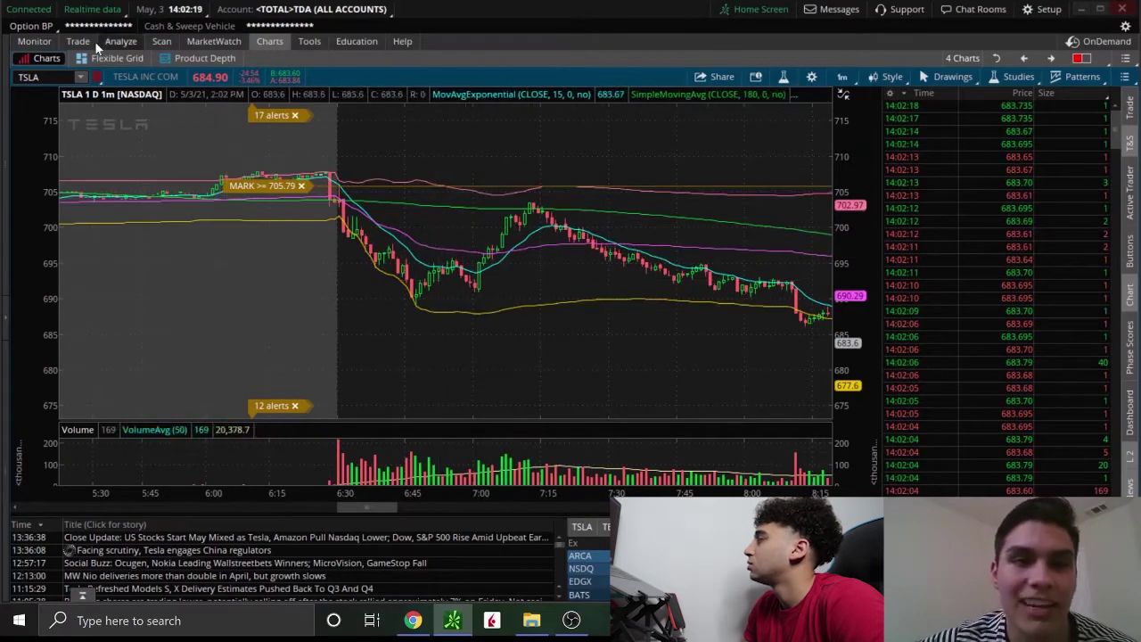
{"action": "left_click", "coordinate": [40, 42]}
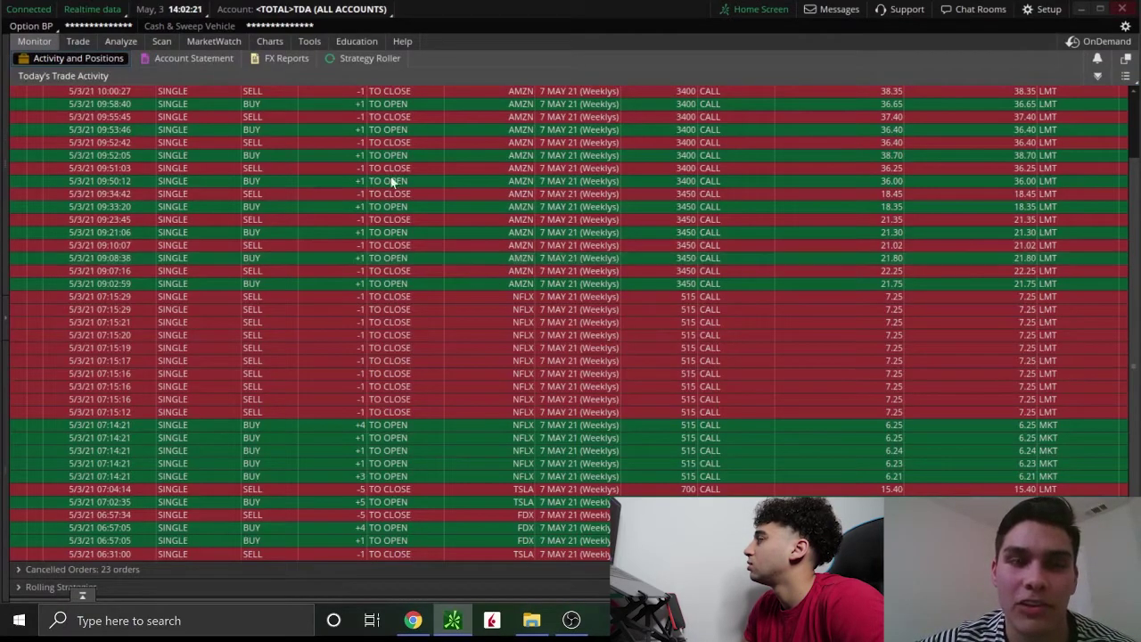
{"action": "left_click", "coordinate": [266, 42]}
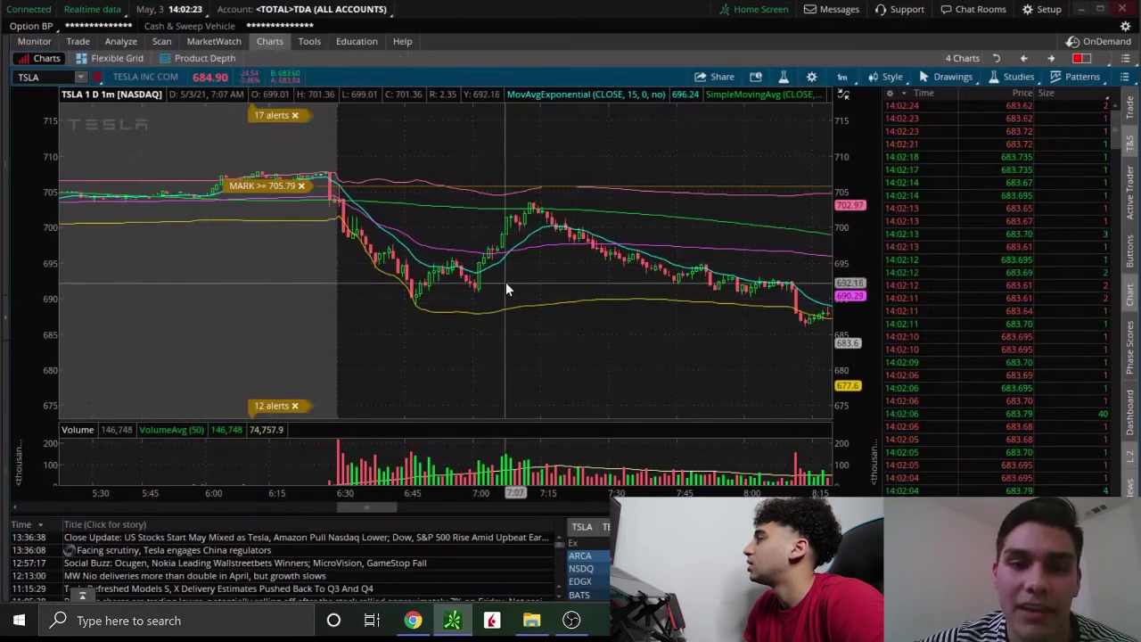
{"action": "scroll", "coordinate": [453, 265], "scroll_direction": "down", "scroll_amount": 5}
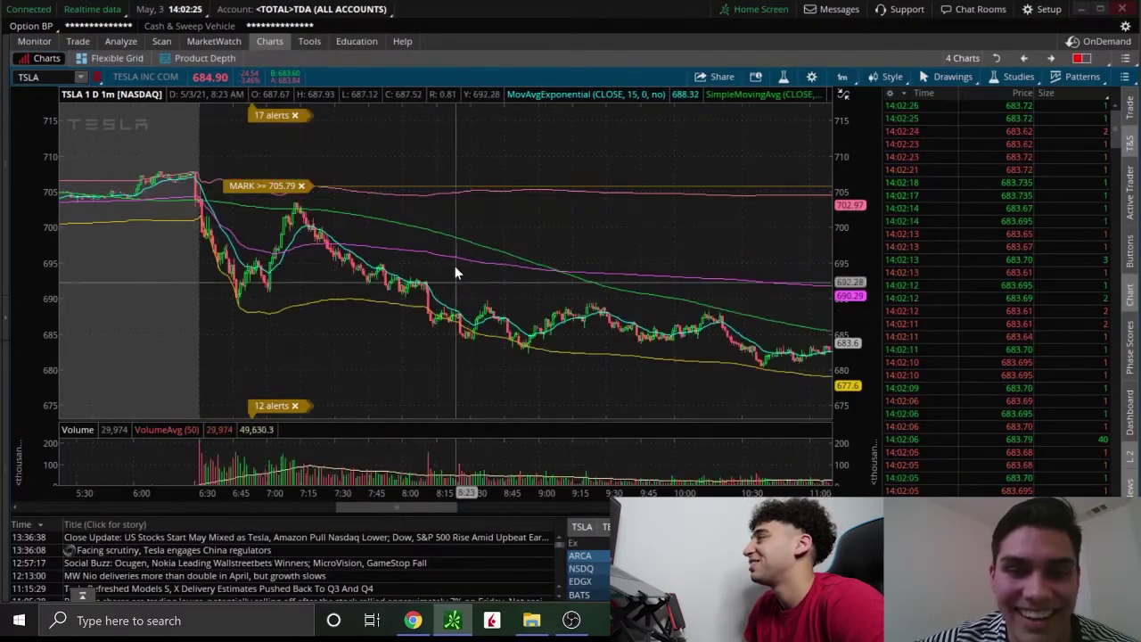
{"action": "scroll", "coordinate": [500, 264], "scroll_direction": "up", "scroll_amount": 5}
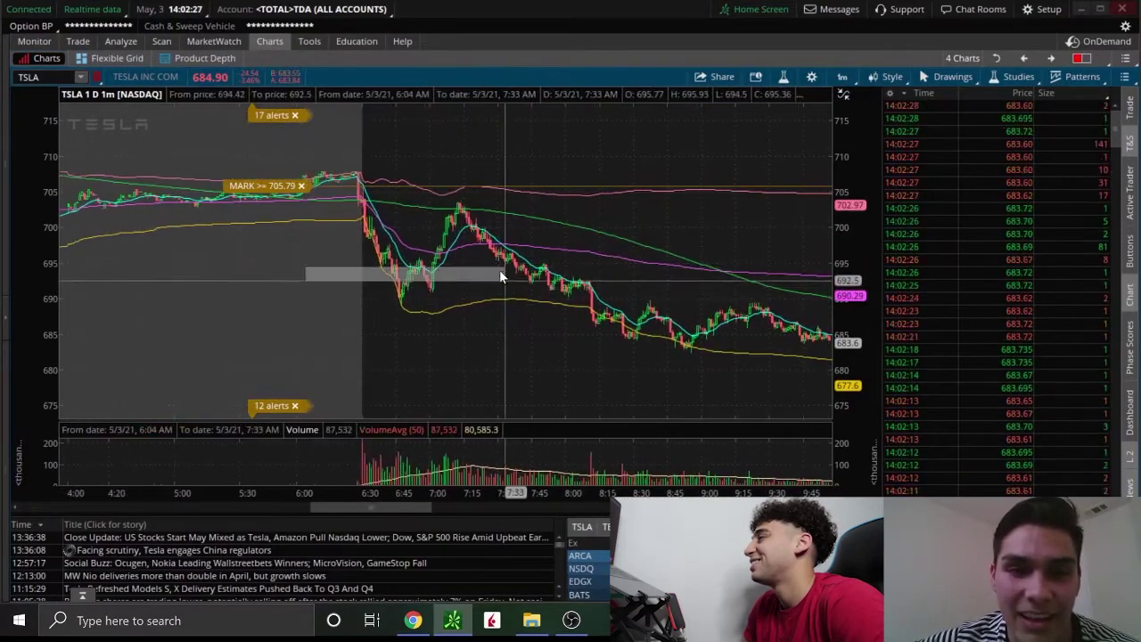
{"action": "scroll", "coordinate": [449, 231], "scroll_direction": "down", "scroll_amount": 3}
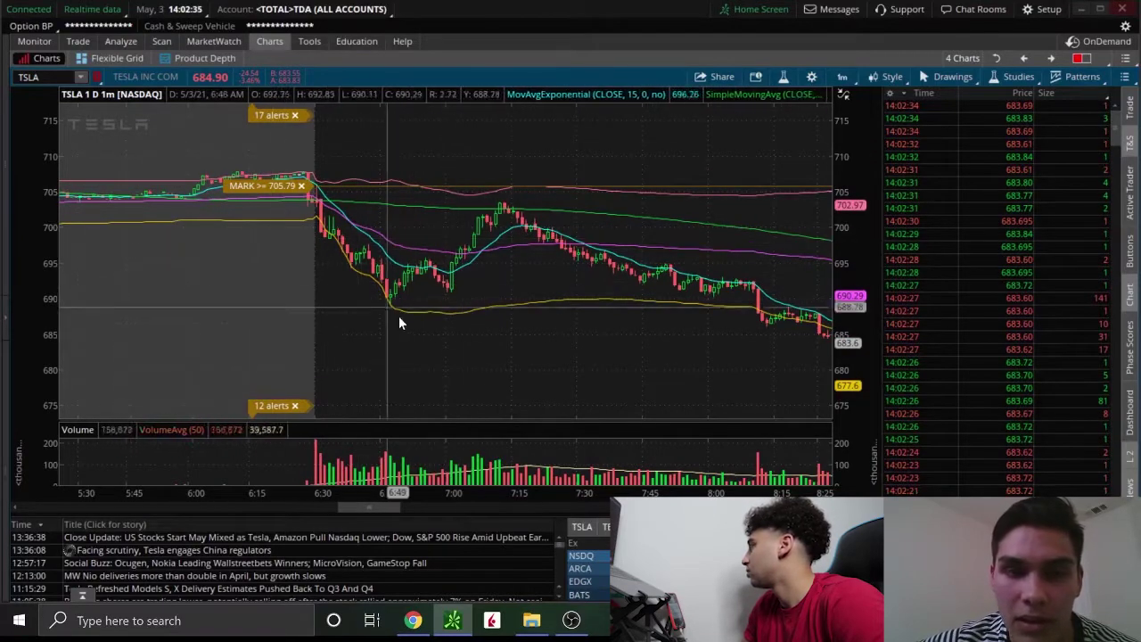
{"action": "scroll", "coordinate": [631, 459], "scroll_direction": "down", "scroll_amount": 3}
{"action": "scroll", "coordinate": [473, 244], "scroll_direction": "up", "scroll_amount": 3}
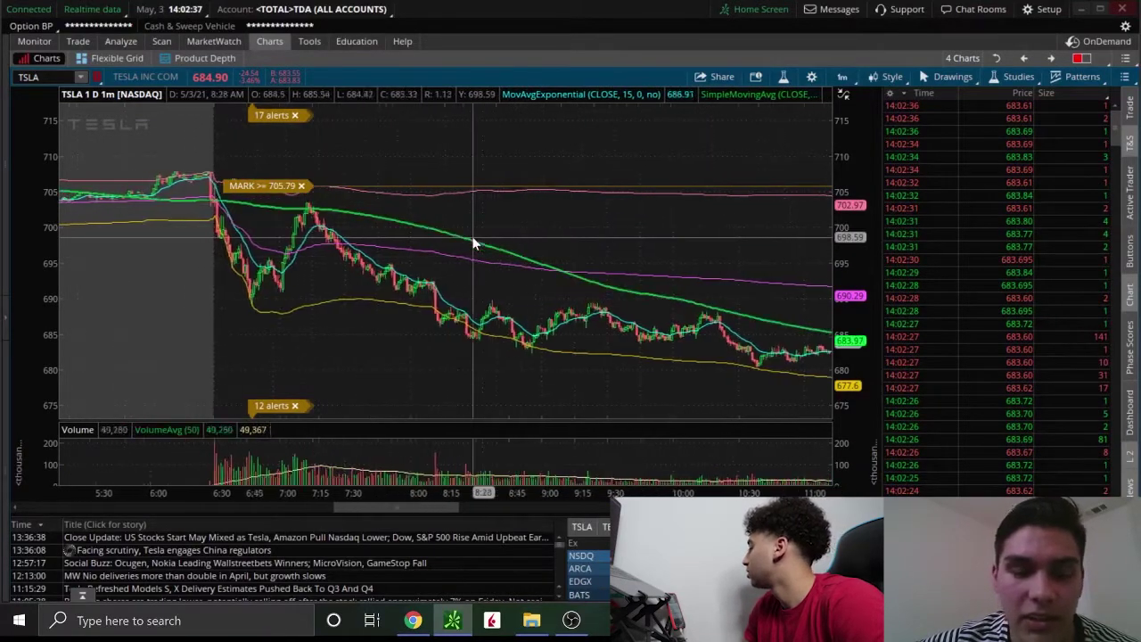
{"action": "left_click", "coordinate": [41, 39]}
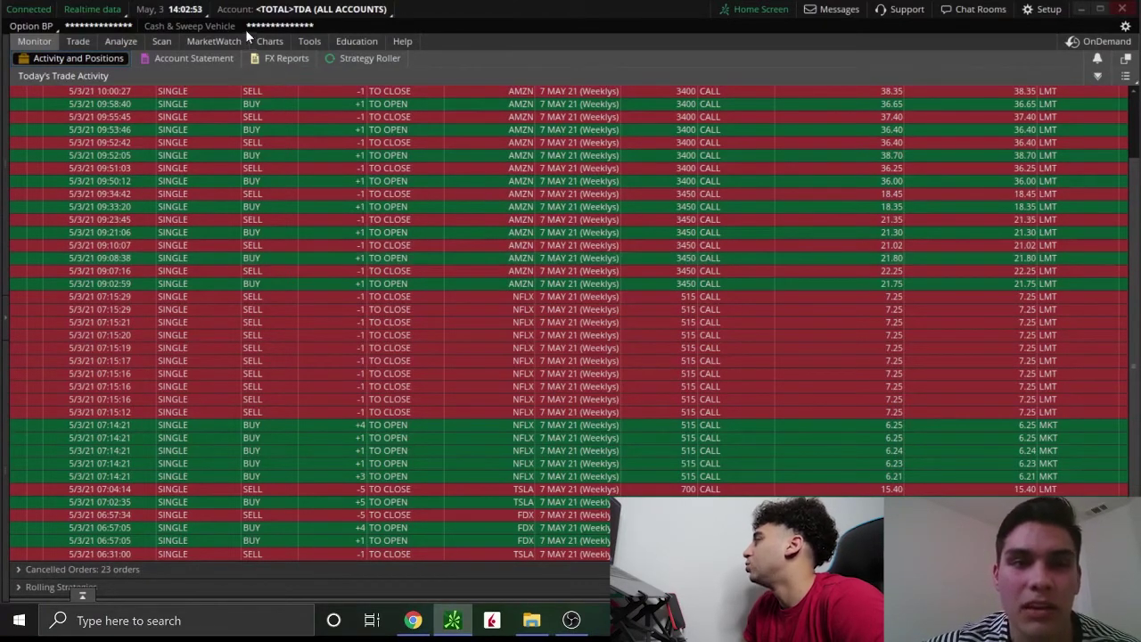
{"action": "scroll", "coordinate": [403, 270], "scroll_direction": "up", "scroll_amount": 3}
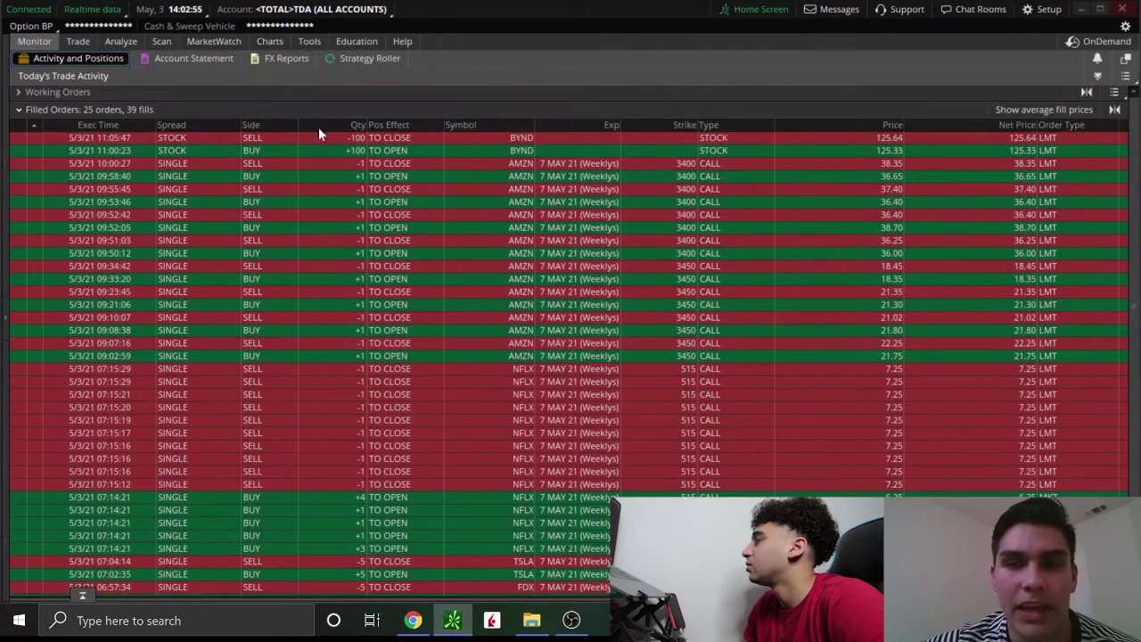
{"action": "left_click", "coordinate": [271, 41]}
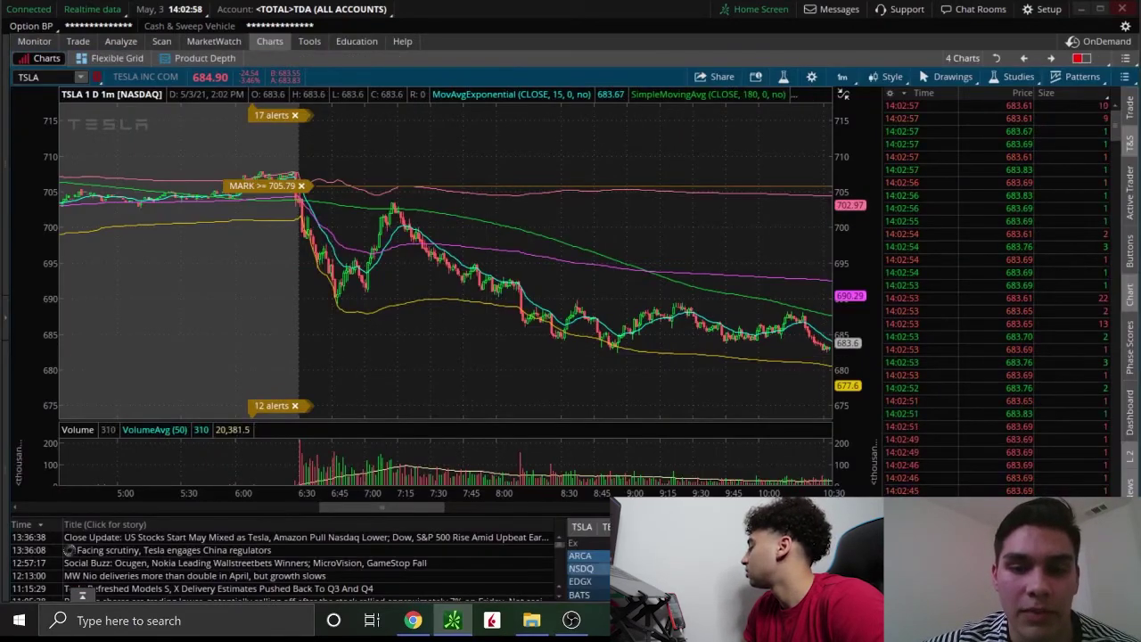
Step: Zoom and pan the TSLA 1-minute chart back to the prior afternoon around 14:00
{"action": "scroll", "coordinate": [580, 372], "scroll_direction": "down", "scroll_amount": 5}
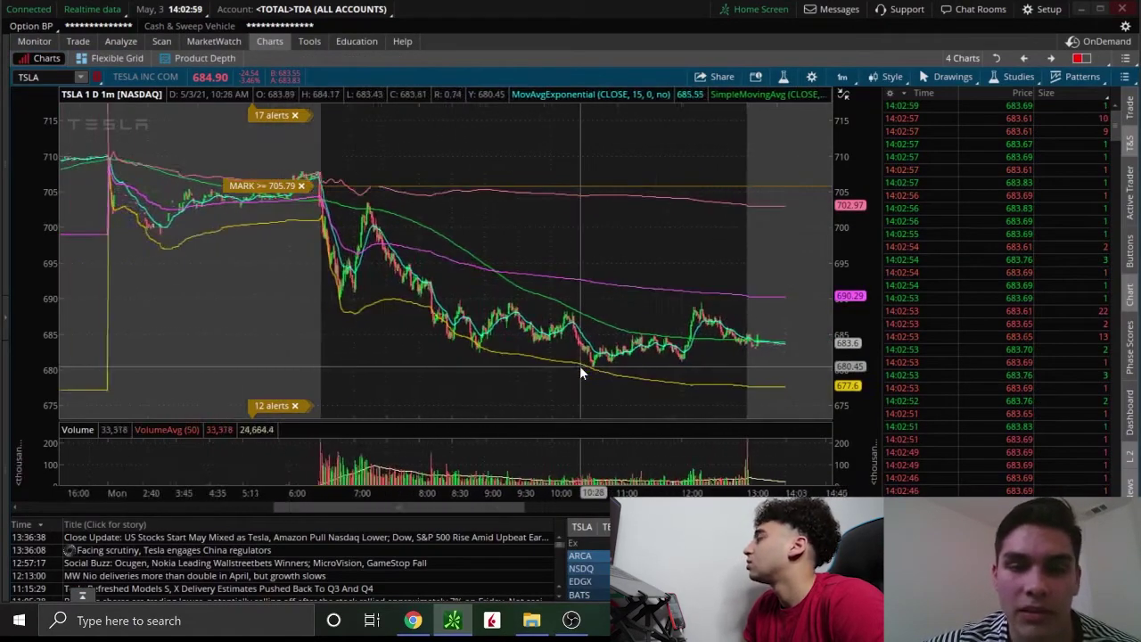
{"action": "scroll", "coordinate": [464, 300], "scroll_direction": "up", "scroll_amount": 5}
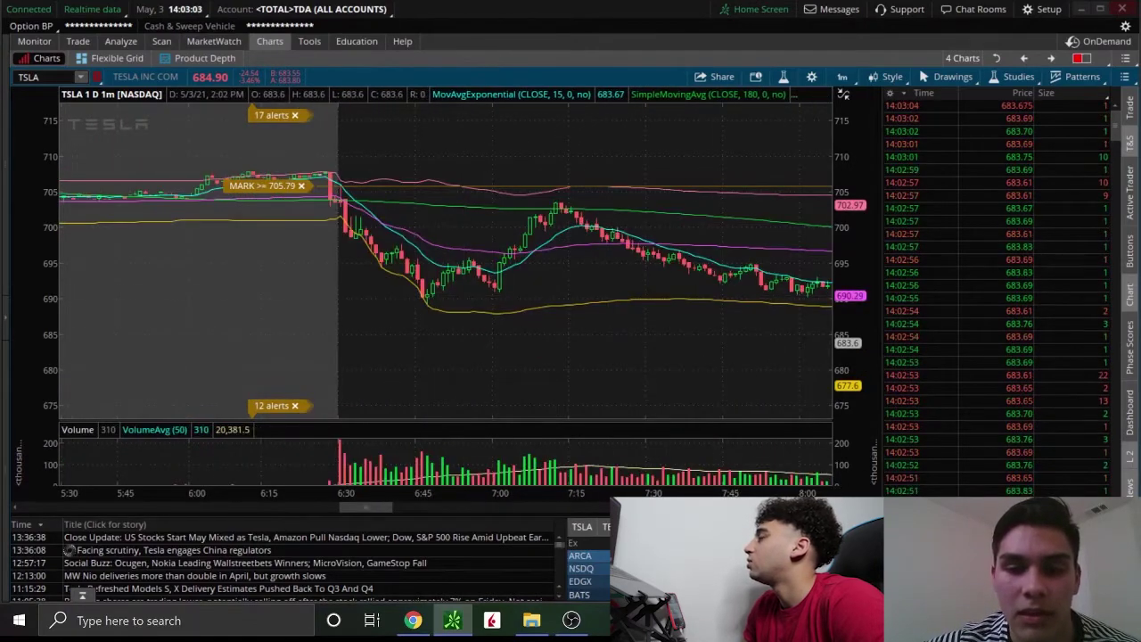
{"action": "scroll", "coordinate": [542, 263], "scroll_direction": "down", "scroll_amount": 2}
{"action": "scroll", "coordinate": [542, 263], "scroll_direction": "left", "scroll_amount": 5}
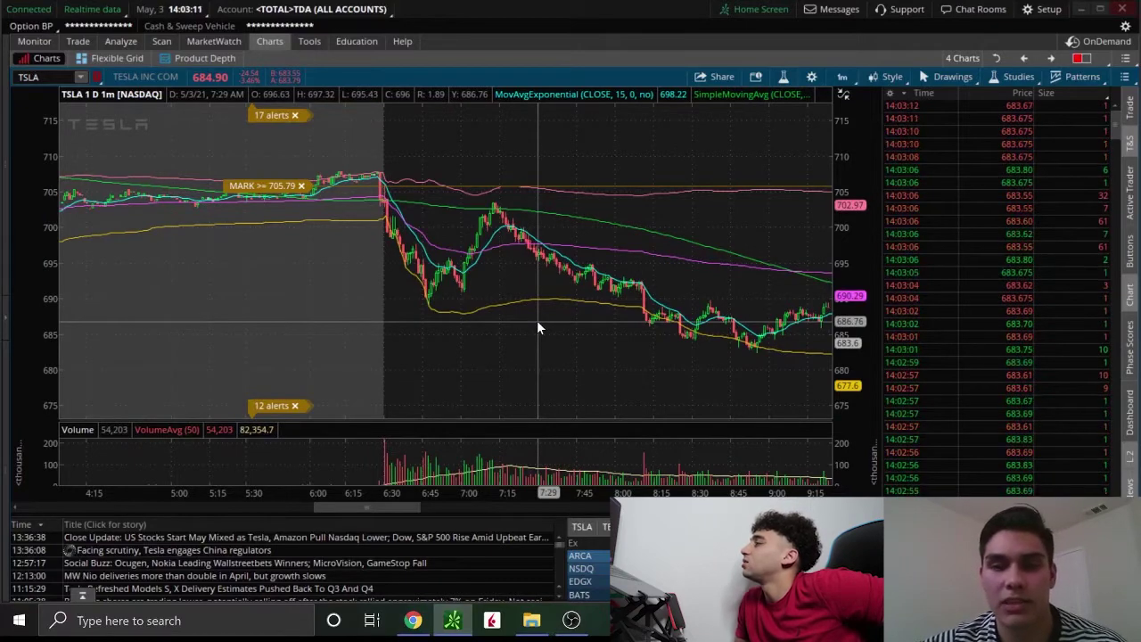
{"action": "scroll", "coordinate": [656, 331], "scroll_direction": "down", "scroll_amount": 5}
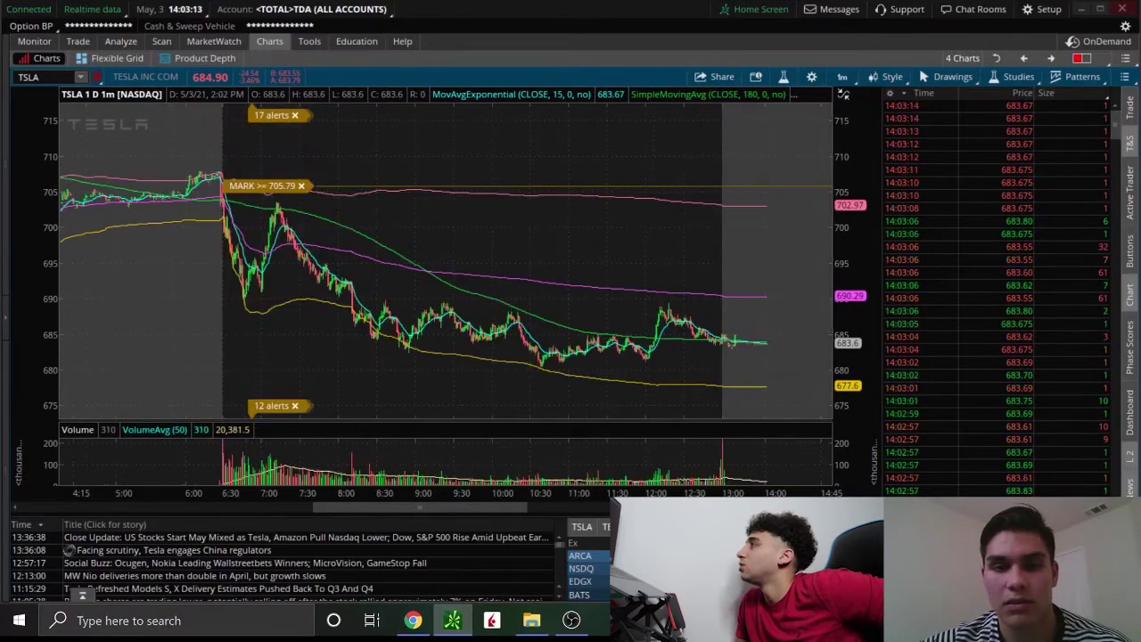
{"action": "scroll", "coordinate": [656, 331], "scroll_direction": "up", "scroll_amount": 5}
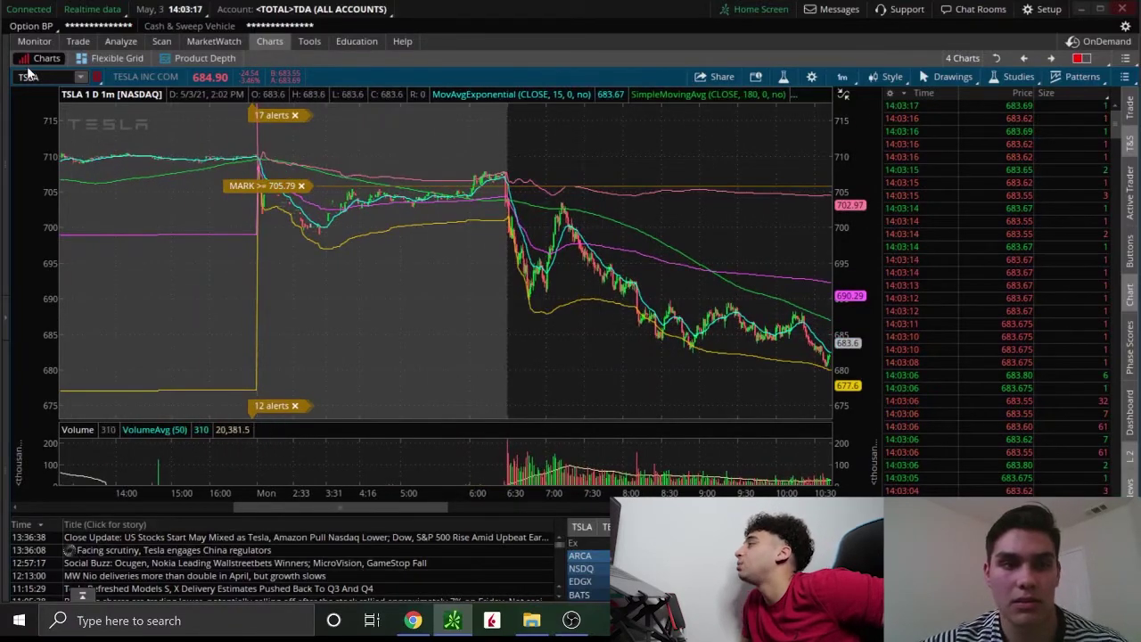
Step: Load the NFLX 1-minute chart and zoom into the early-morning stretch
{"action": "type", "text": "NFL"}
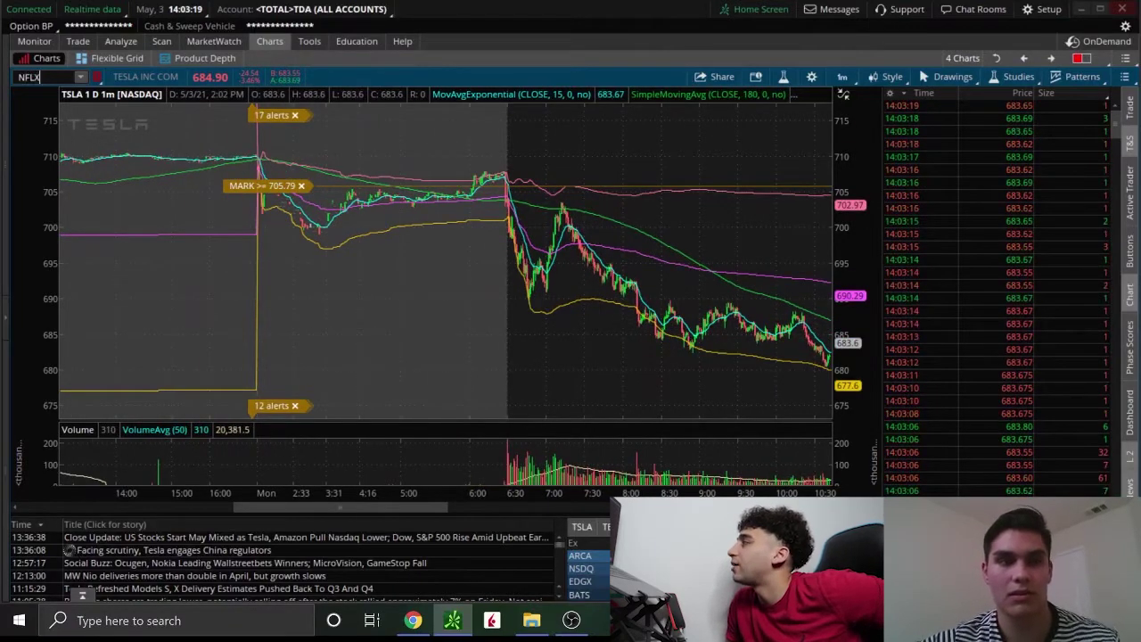
{"action": "type", "text": "X"}
{"action": "key", "text": "Return"}
{"action": "scroll", "coordinate": [402, 238], "scroll_direction": "down", "scroll_amount": 3}
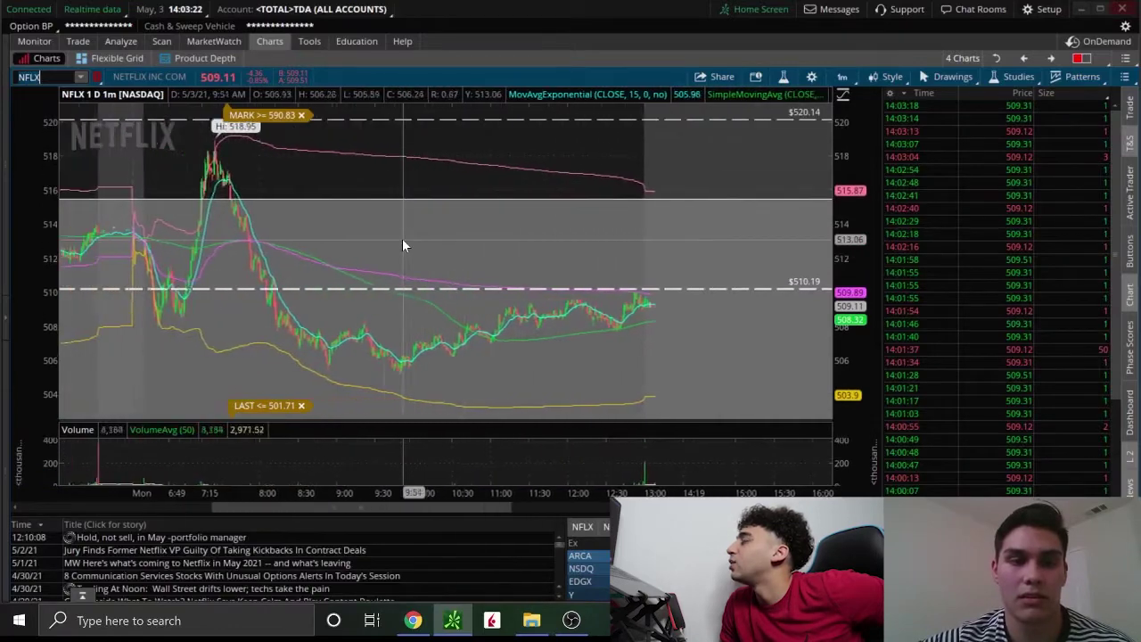
{"action": "left_click_drag", "start_coordinate": [166, 219], "coordinate": [328, 221]}
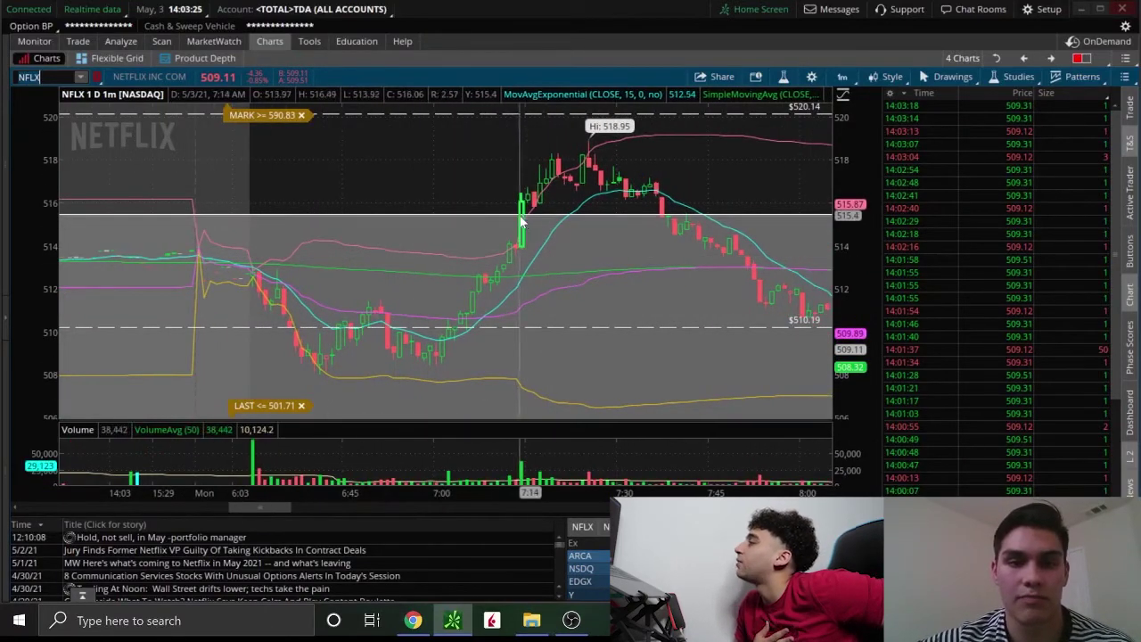
{"action": "scroll", "coordinate": [624, 375], "scroll_direction": "down", "scroll_amount": 1}
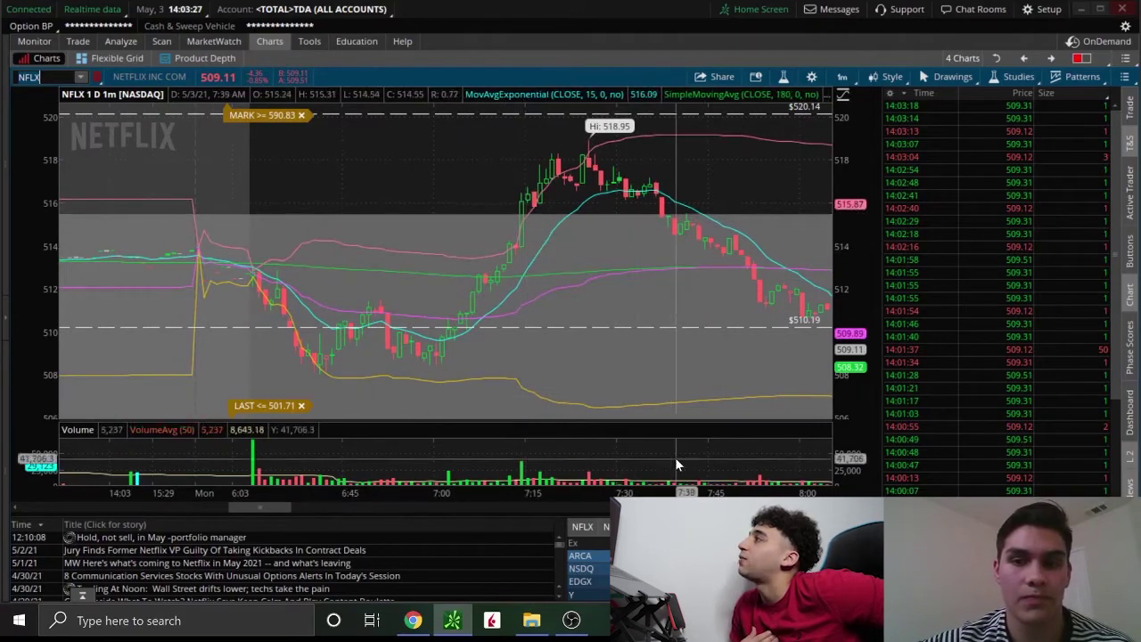
{"action": "scroll", "coordinate": [622, 380], "scroll_direction": "down", "scroll_amount": 2}
{"action": "scroll", "coordinate": [530, 281], "scroll_direction": "up", "scroll_amount": 1}
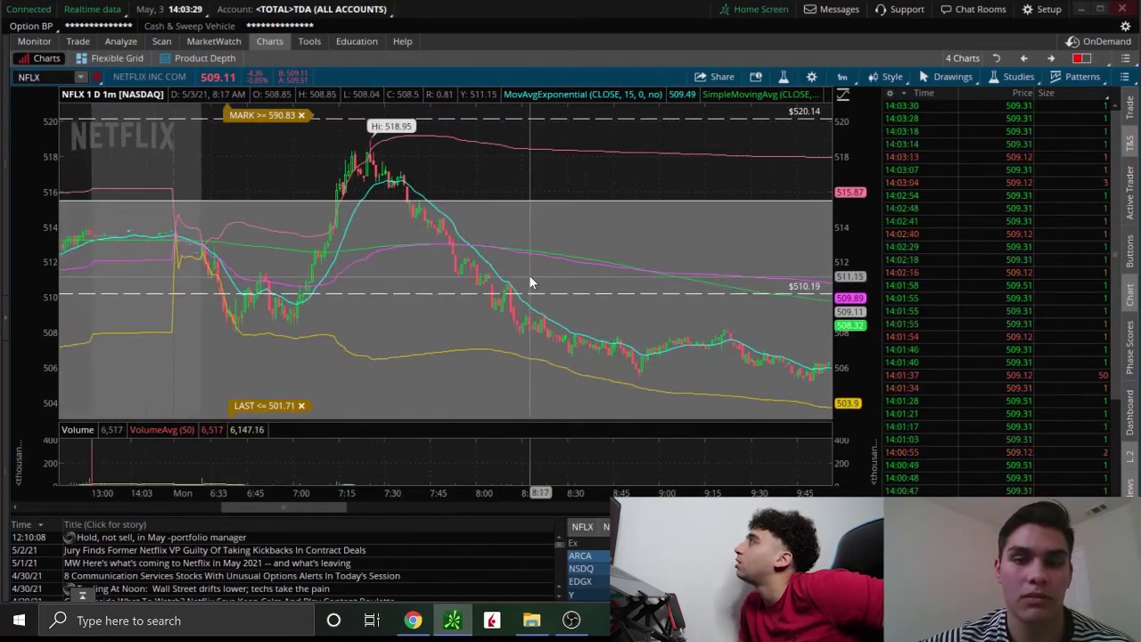
{"action": "scroll", "coordinate": [529, 282], "scroll_direction": "up", "scroll_amount": 1}
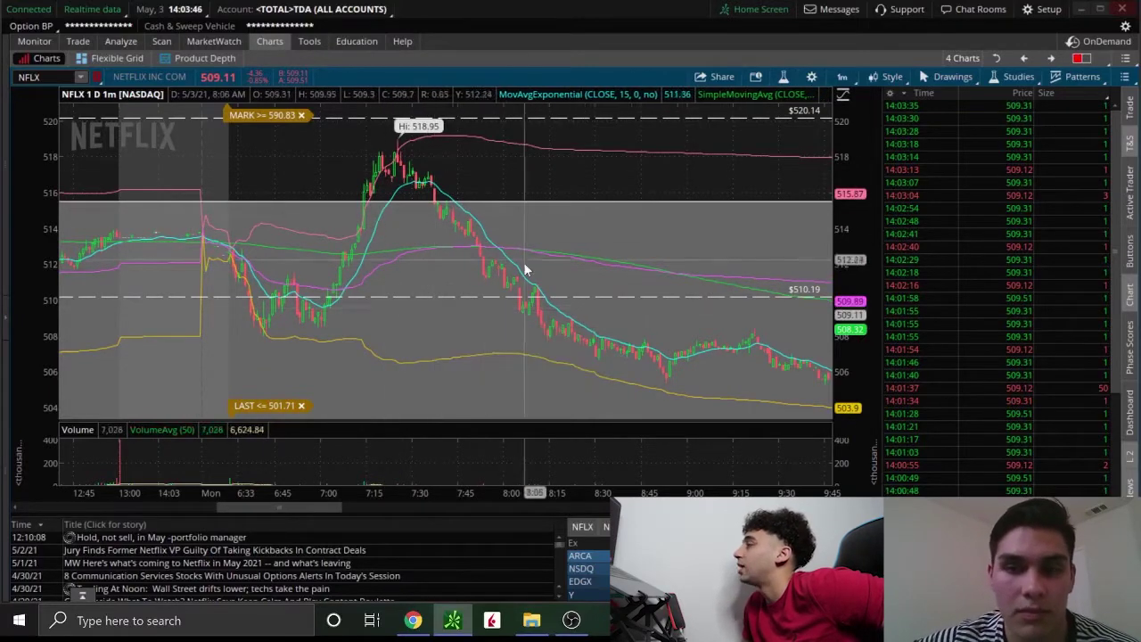
Step: Zoom into a later time range, then show today's trade activity with the NFLX 515 call fills
{"action": "scroll", "coordinate": [591, 307], "scroll_direction": "down", "scroll_amount": 5}
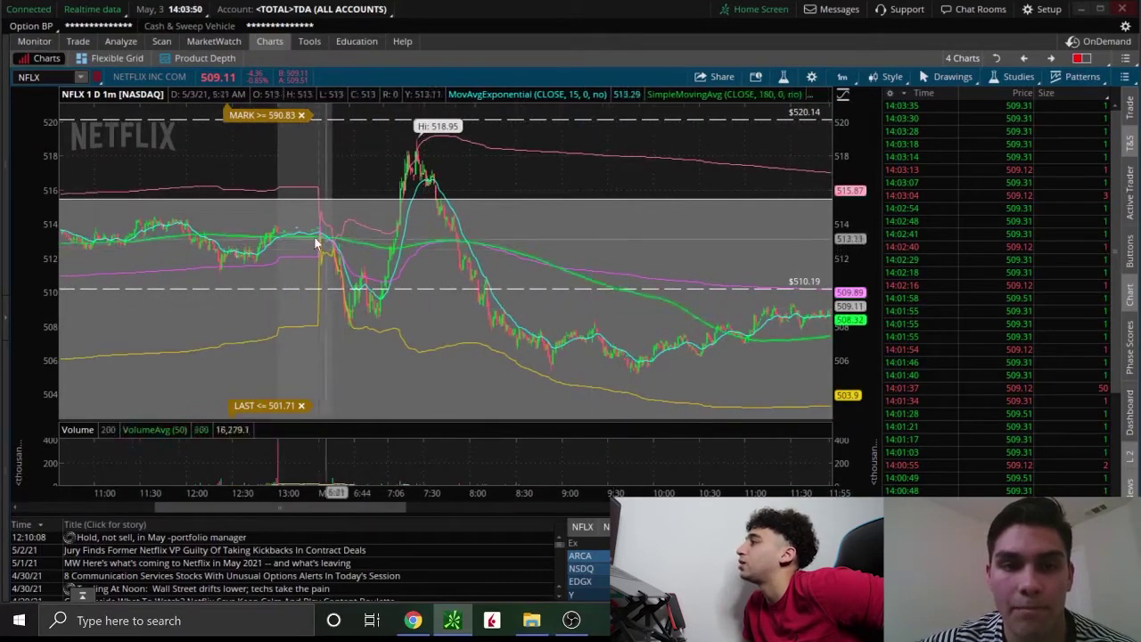
{"action": "left_click_drag", "start_coordinate": [311, 242], "coordinate": [529, 237]}
{"action": "left_click", "coordinate": [34, 41]}
{"action": "scroll", "coordinate": [554, 437], "scroll_direction": "down", "scroll_amount": 2}
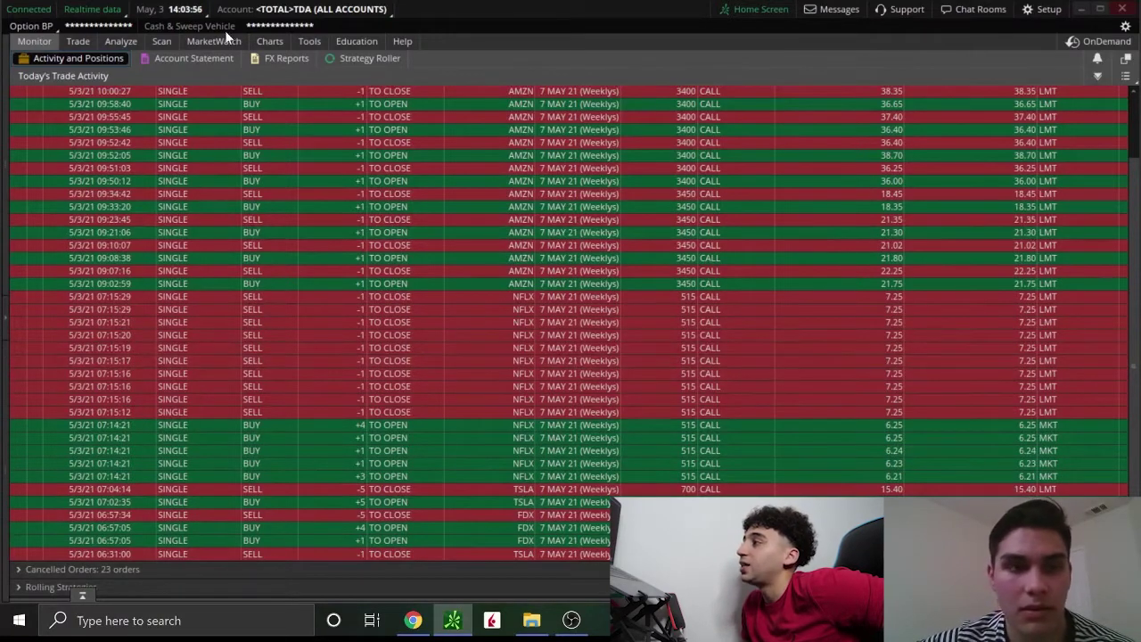
Step: Collapse Filled Orders to reveal day P/L: NFLX $1,015, FDX $100, AMZN $52, BYND $31, TSLA −$159.50
{"action": "left_click", "coordinate": [256, 40]}
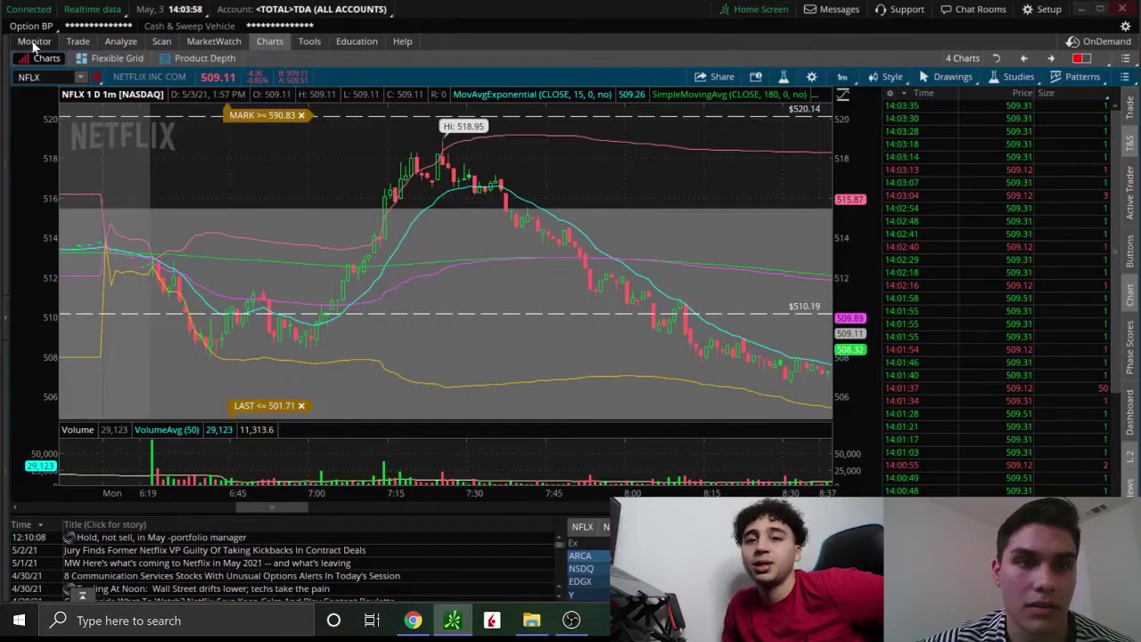
{"action": "left_click", "coordinate": [32, 41]}
{"action": "scroll", "coordinate": [107, 260], "scroll_direction": "up", "scroll_amount": 1}
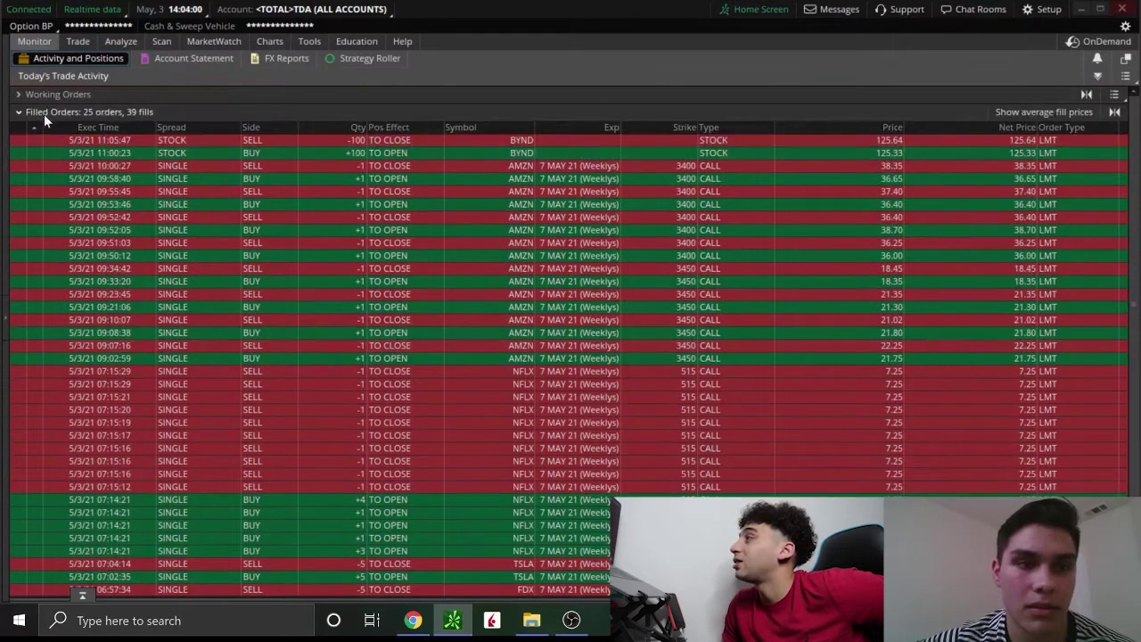
{"action": "left_click", "coordinate": [44, 114]}
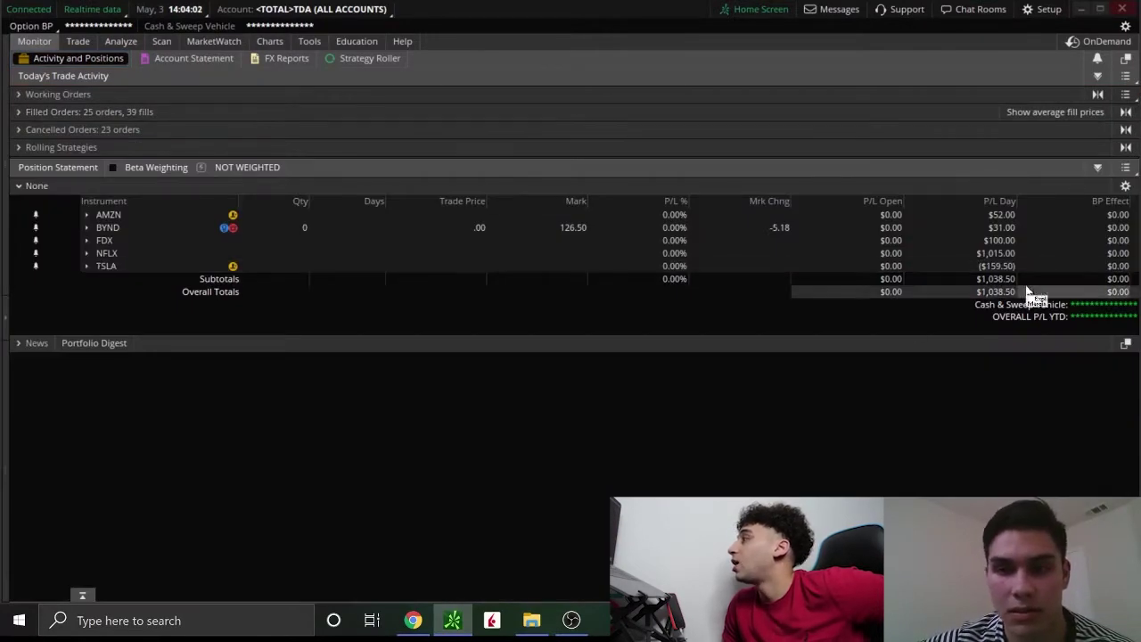
{"action": "mouse_move", "coordinate": [272, 45]}
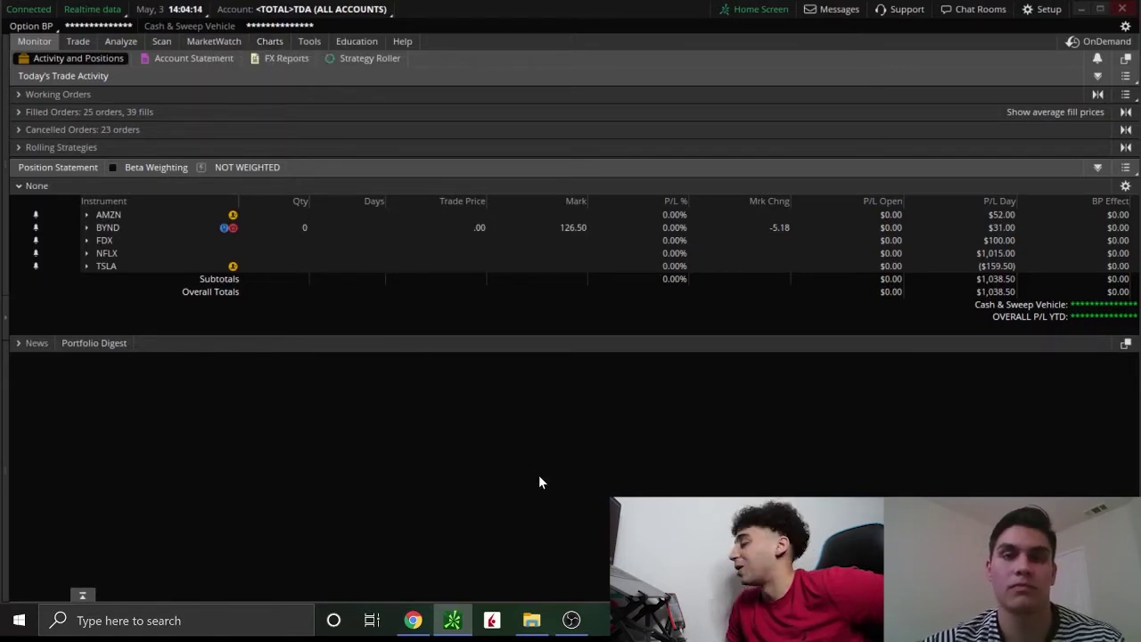
Step: Switch back to the NFLX 1-minute chart showing the 518.95 high fading to about 509
{"action": "left_click", "coordinate": [276, 42]}
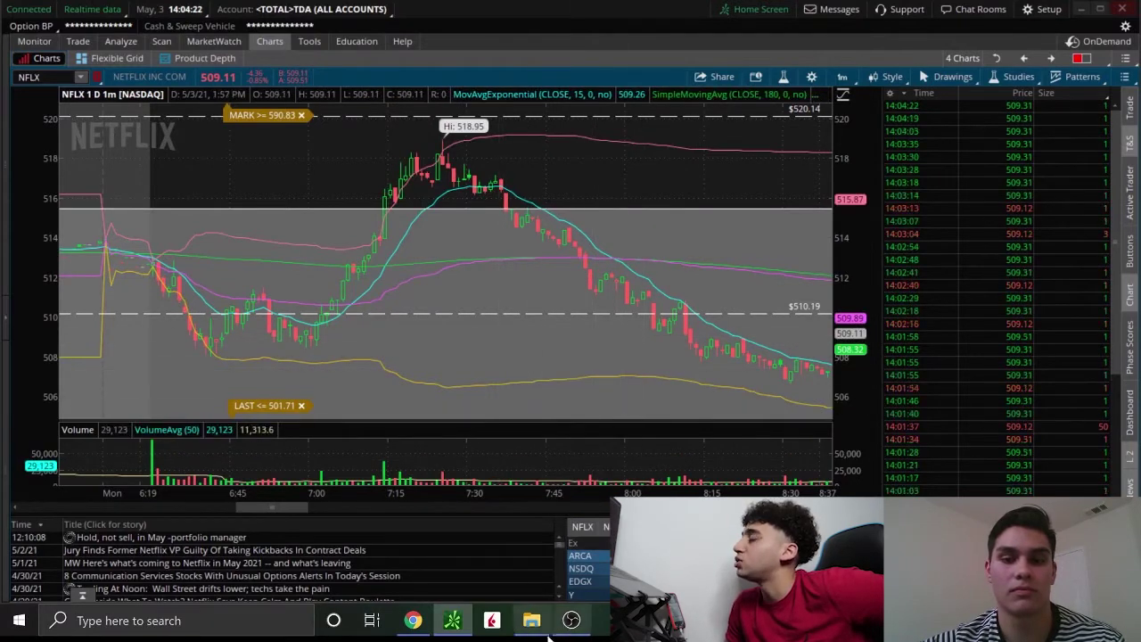
{"action": "mouse_move", "coordinate": [578, 627]}
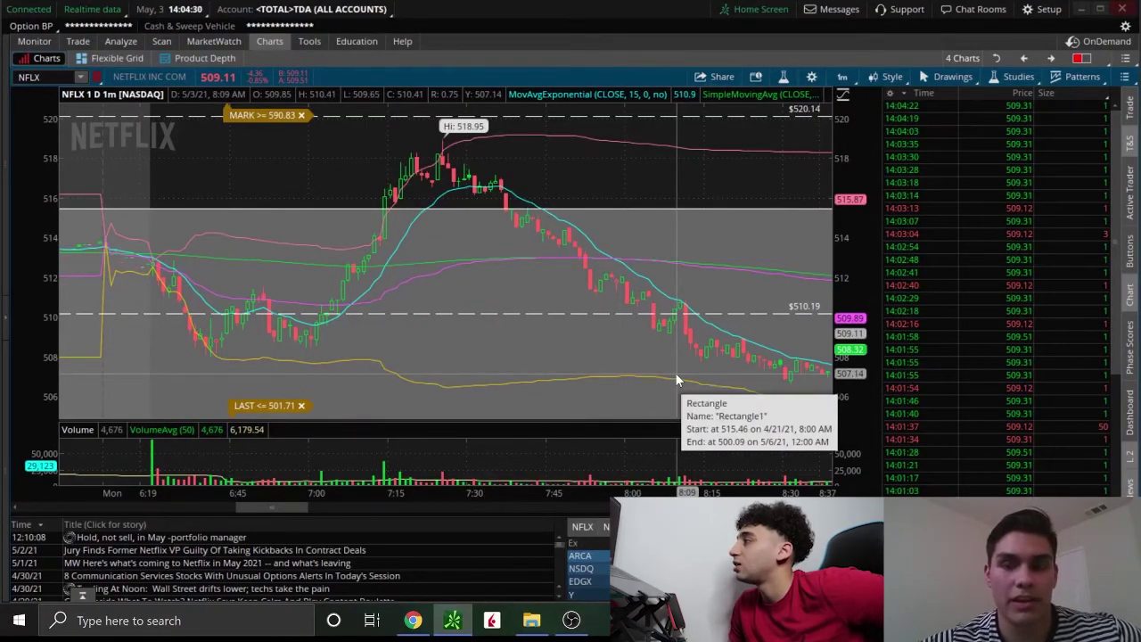
{"action": "mouse_move", "coordinate": [568, 632]}
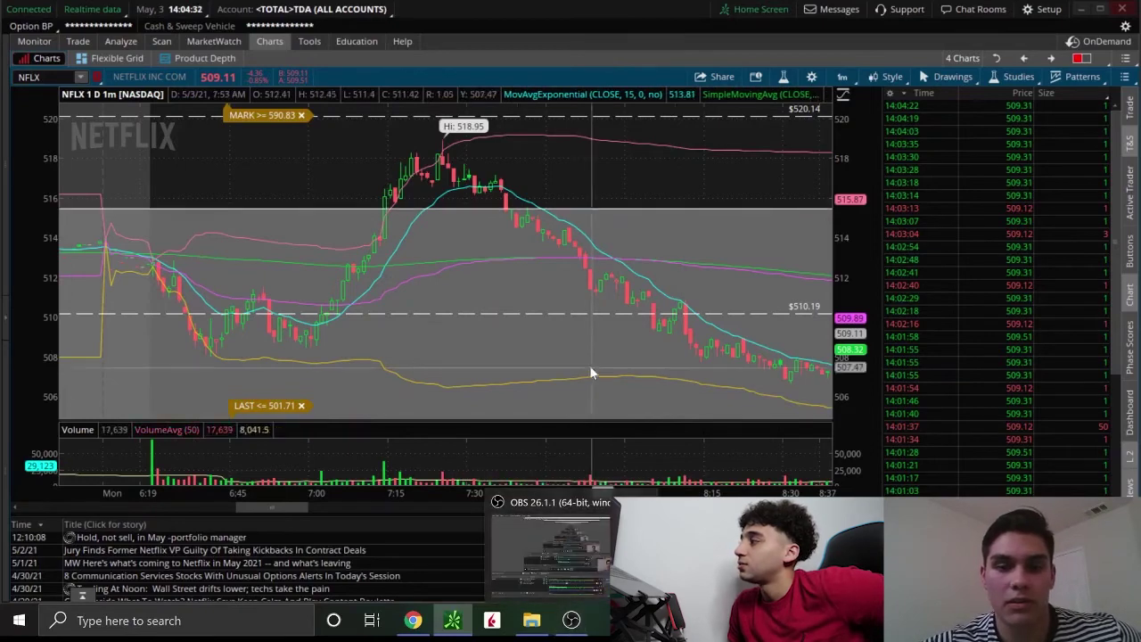